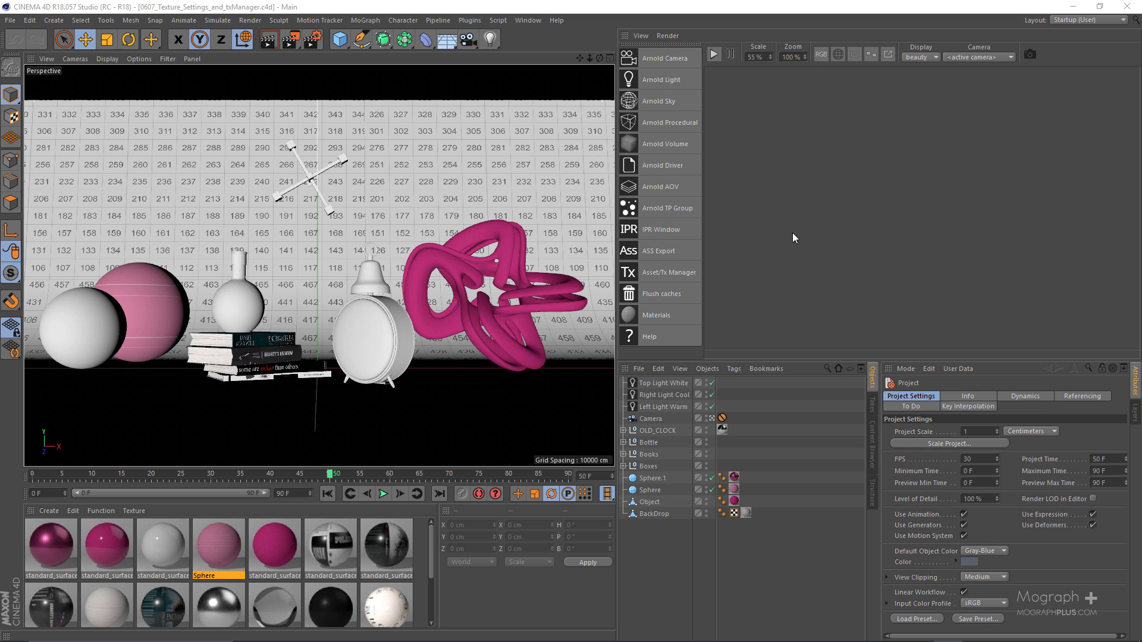
Turn off Auto-convert textures to TX in the Arnold render settings' Textures section
left_click(311, 40)
left_click(236, 76)
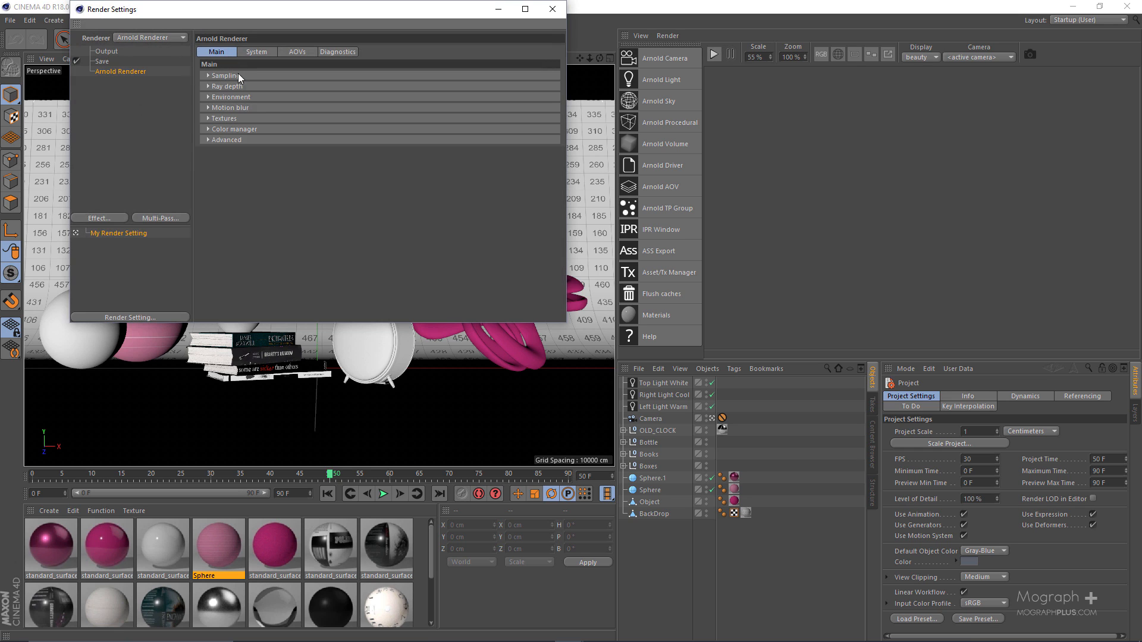
left_click(246, 118)
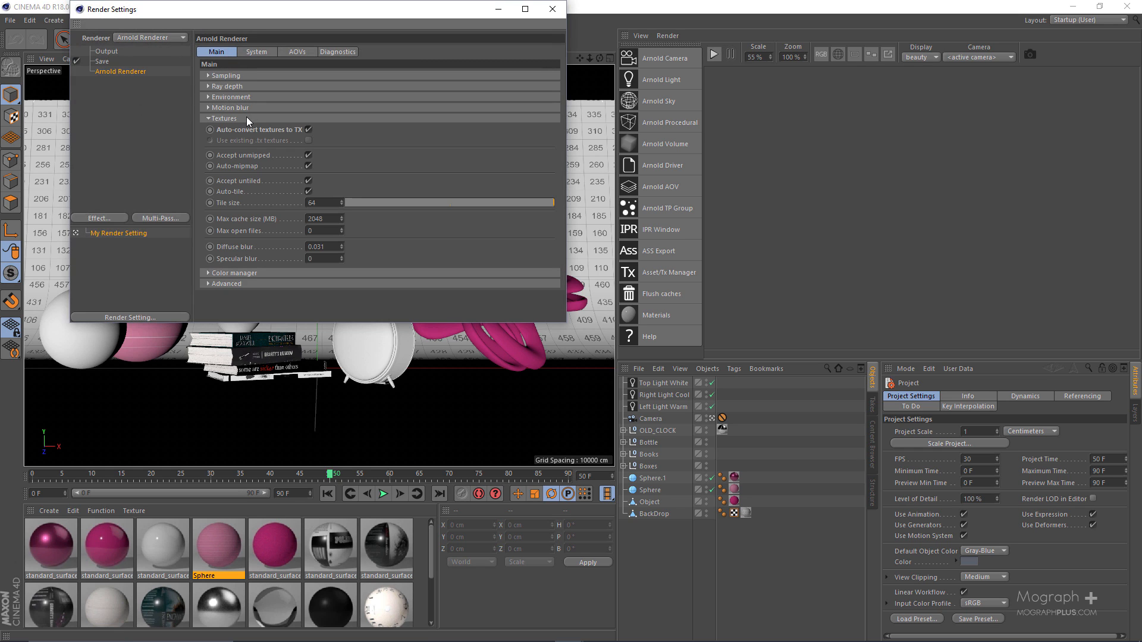
left_click(309, 129)
left_click_drag(373, 18, 415, 78)
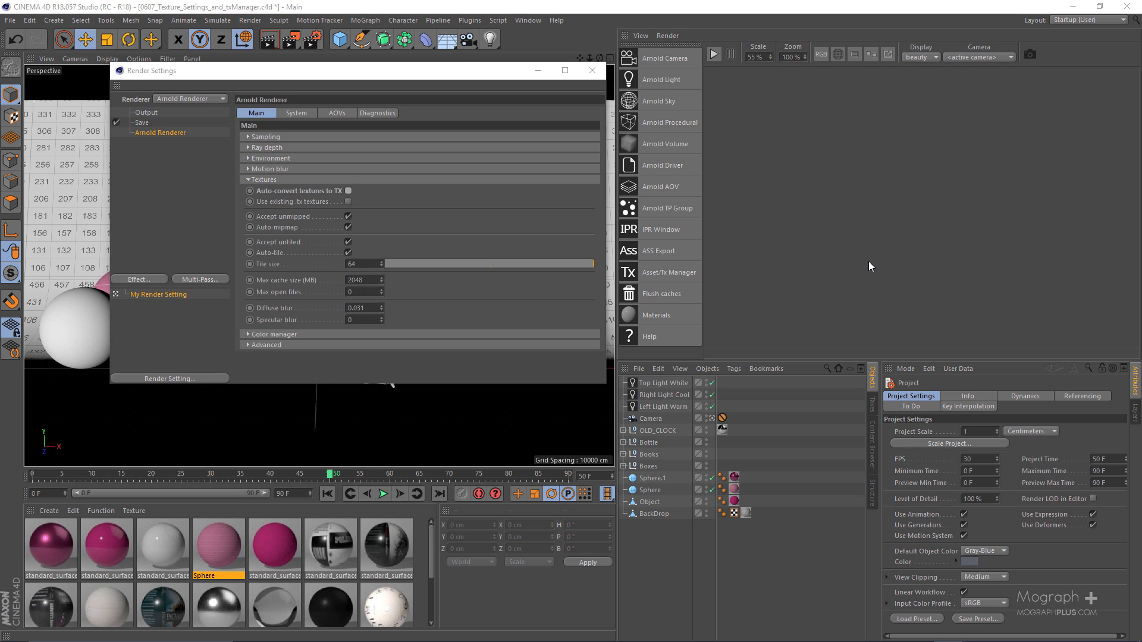
scroll(325, 577, "down", 2)
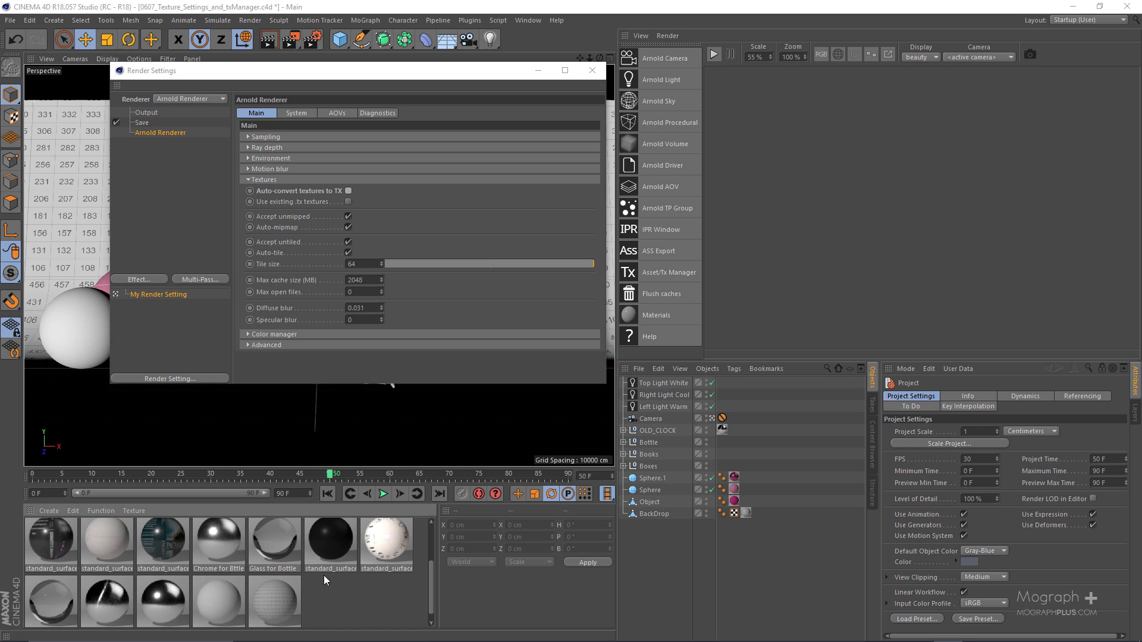
scroll(345, 564, "up", 2)
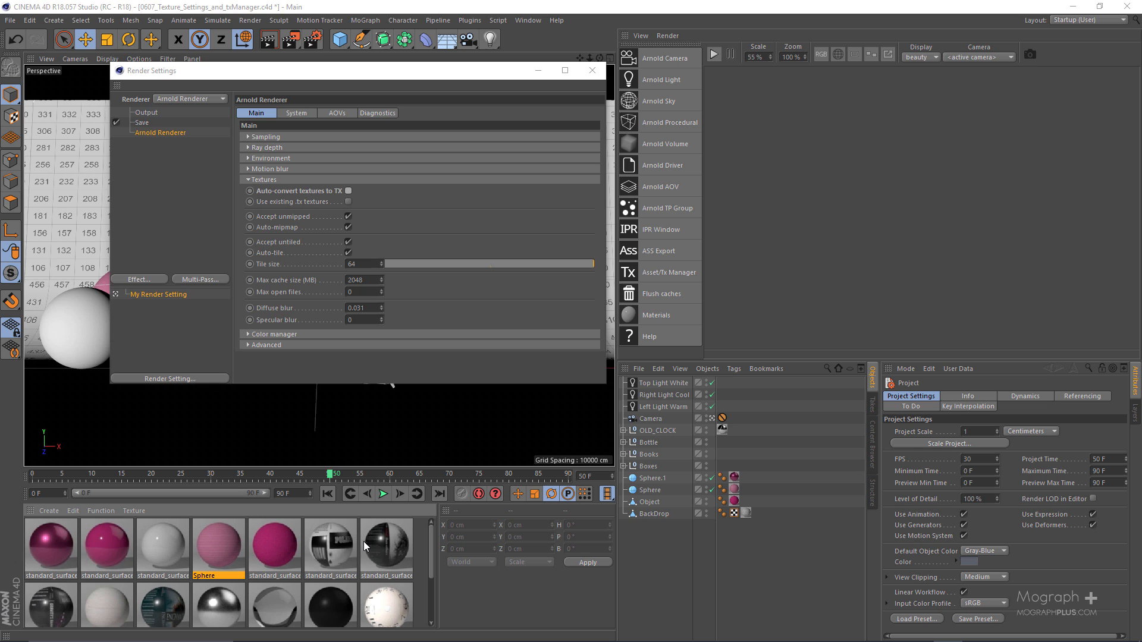
left_click(293, 191)
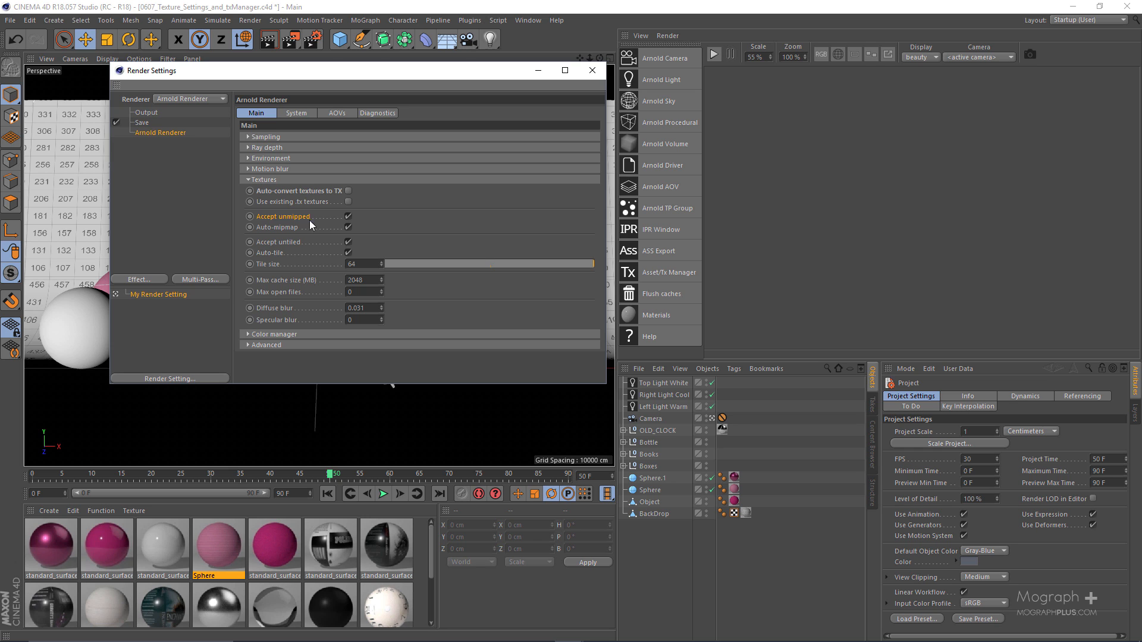
Try rendering the scene to the Picture Viewer with Accept unmipped disabled, and restore the option
left_click(348, 217)
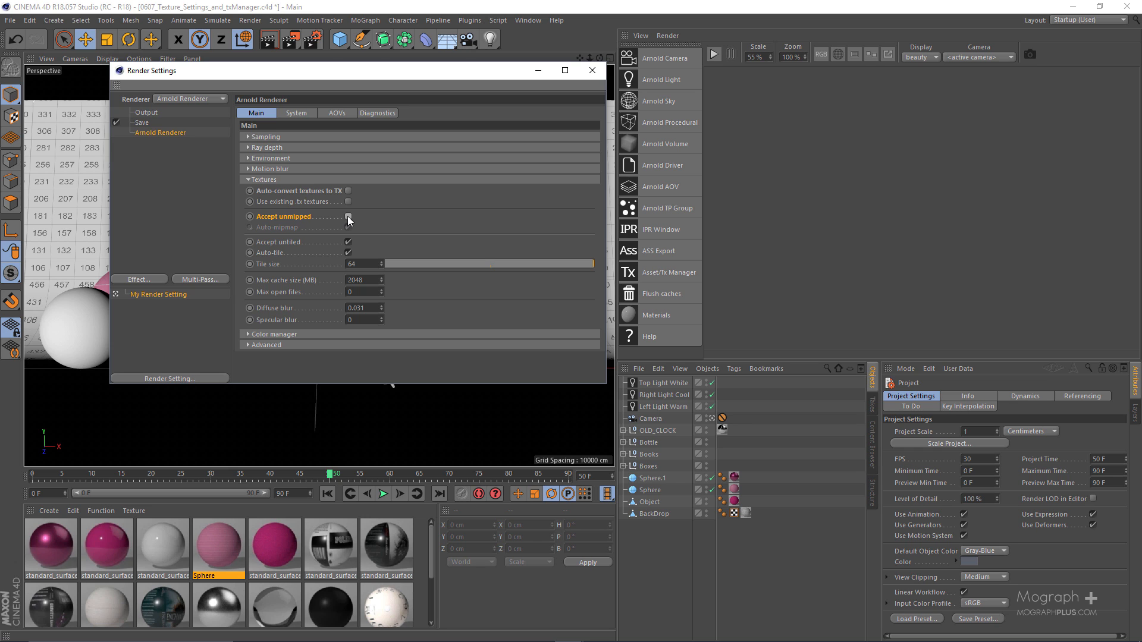
left_click(291, 40)
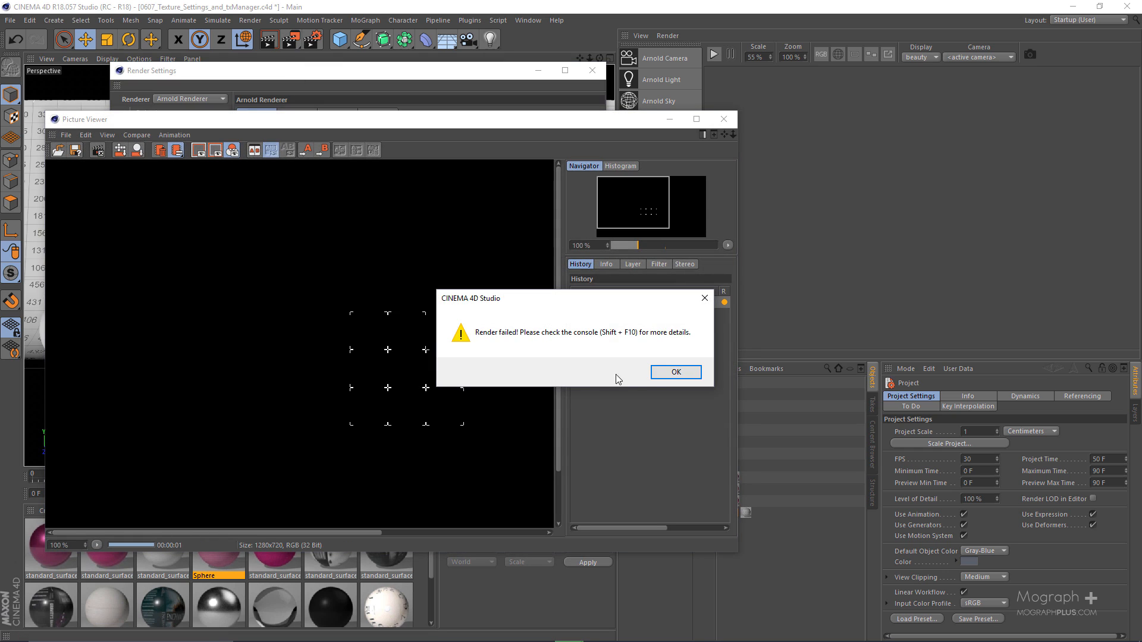
left_click(676, 373)
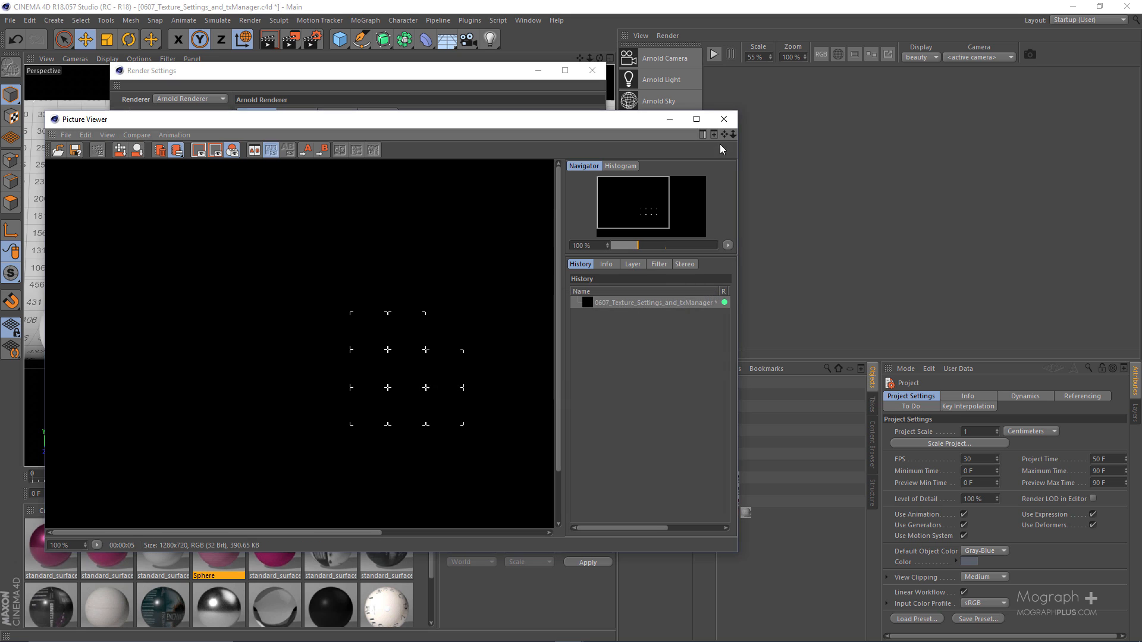
left_click(723, 122)
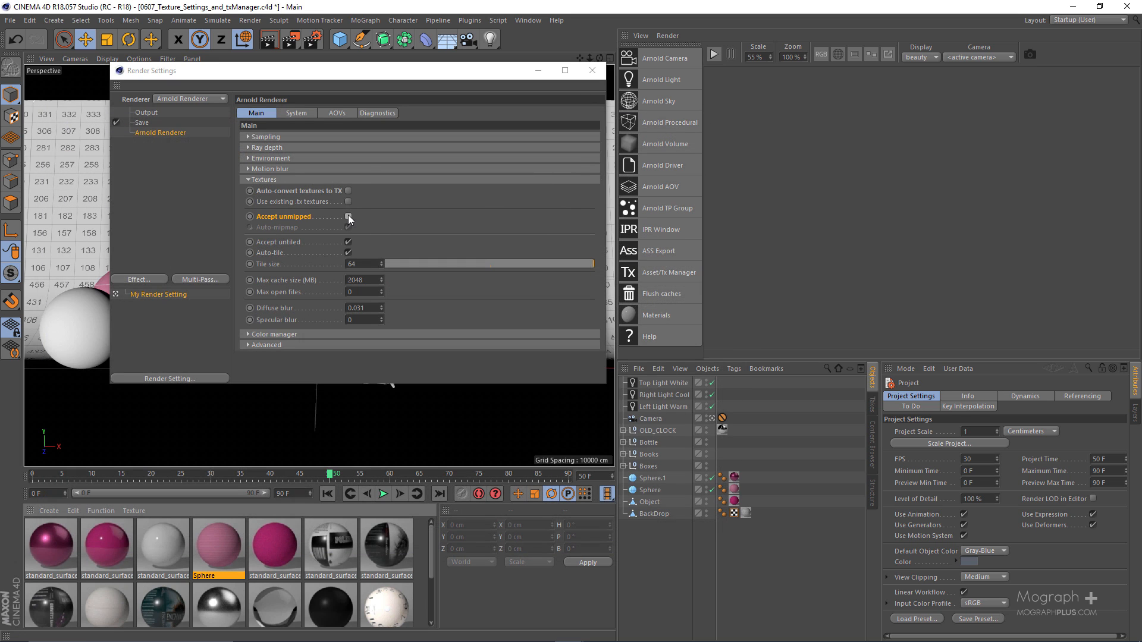
left_click(348, 216)
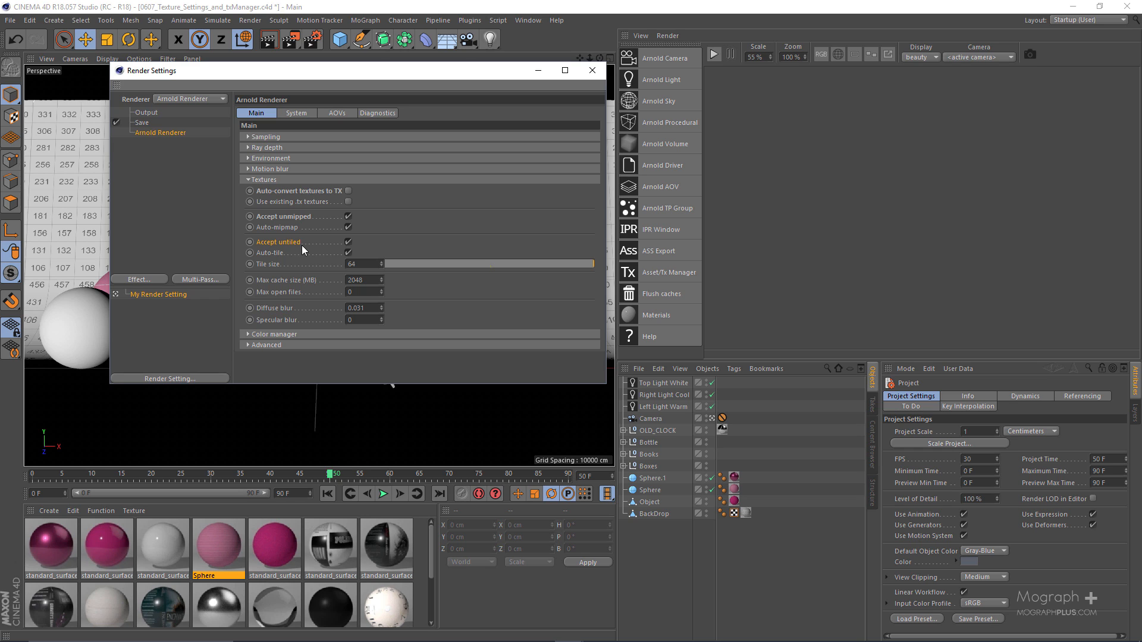
Disable Accept untiled for Arnold textures and try rendering the scene to the Picture Viewer
left_click(348, 242)
left_click(290, 40)
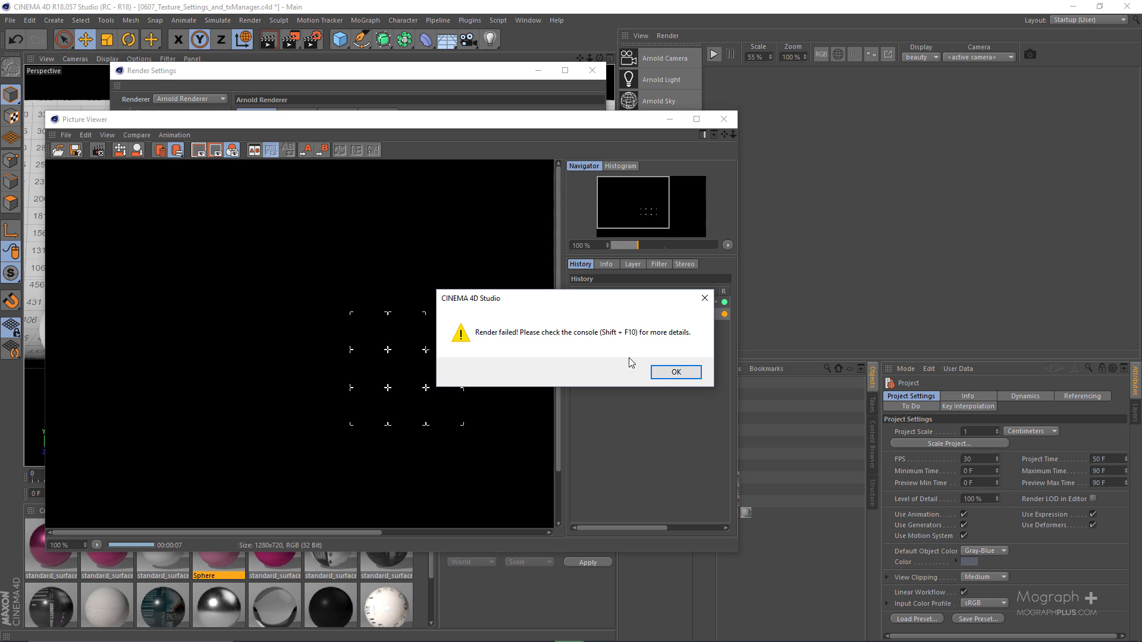
left_click(674, 372)
left_click_drag(456, 127, 534, 152)
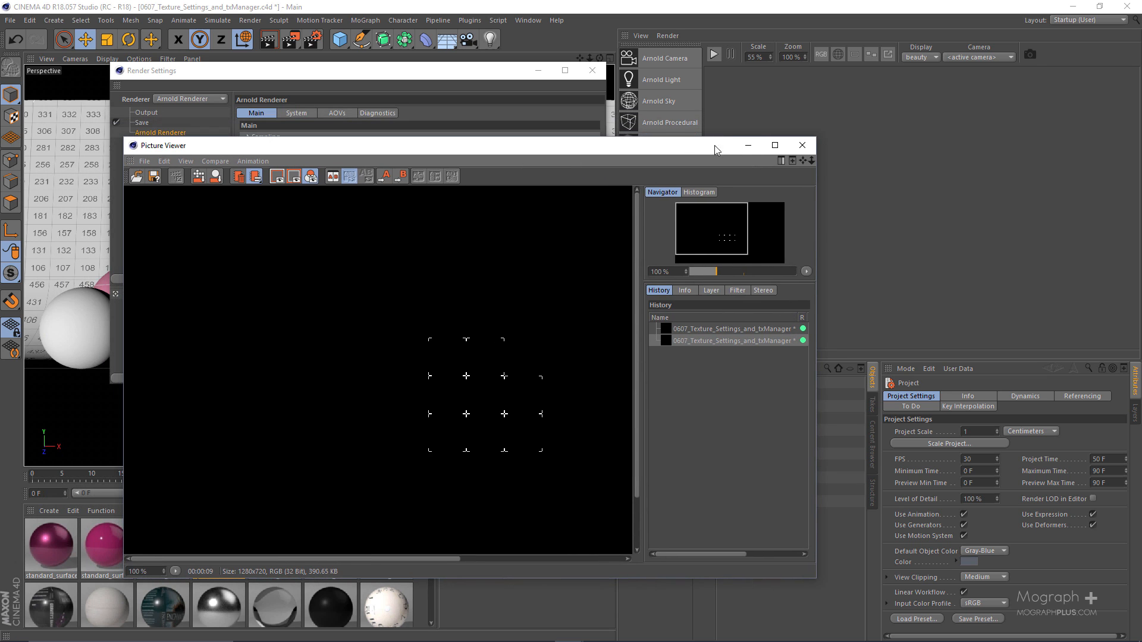
left_click(811, 147)
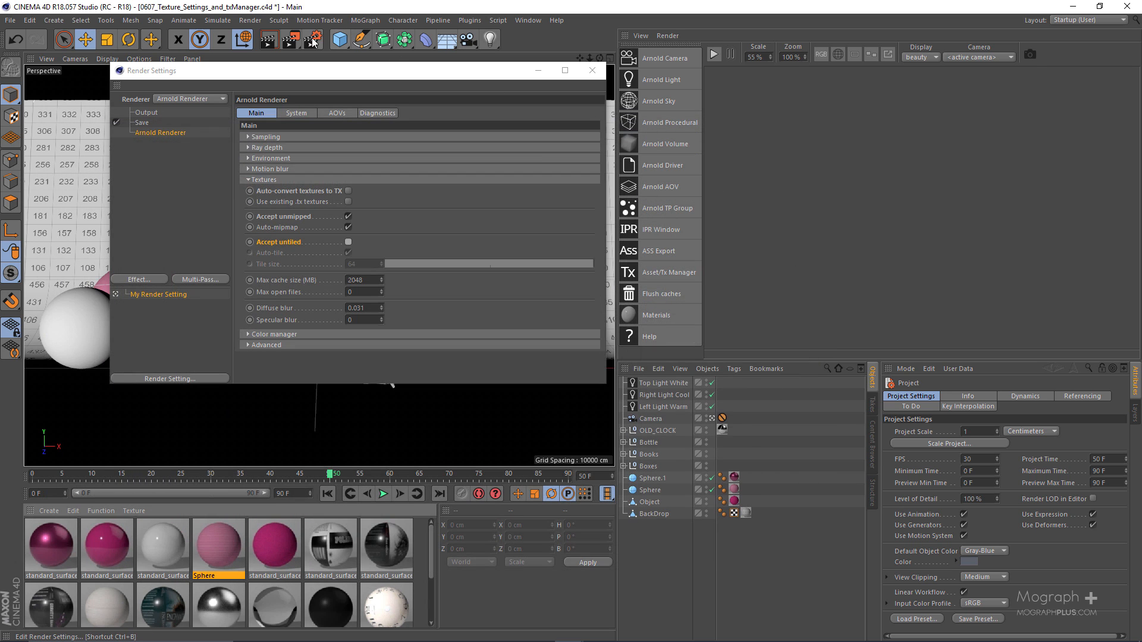
left_click(290, 40)
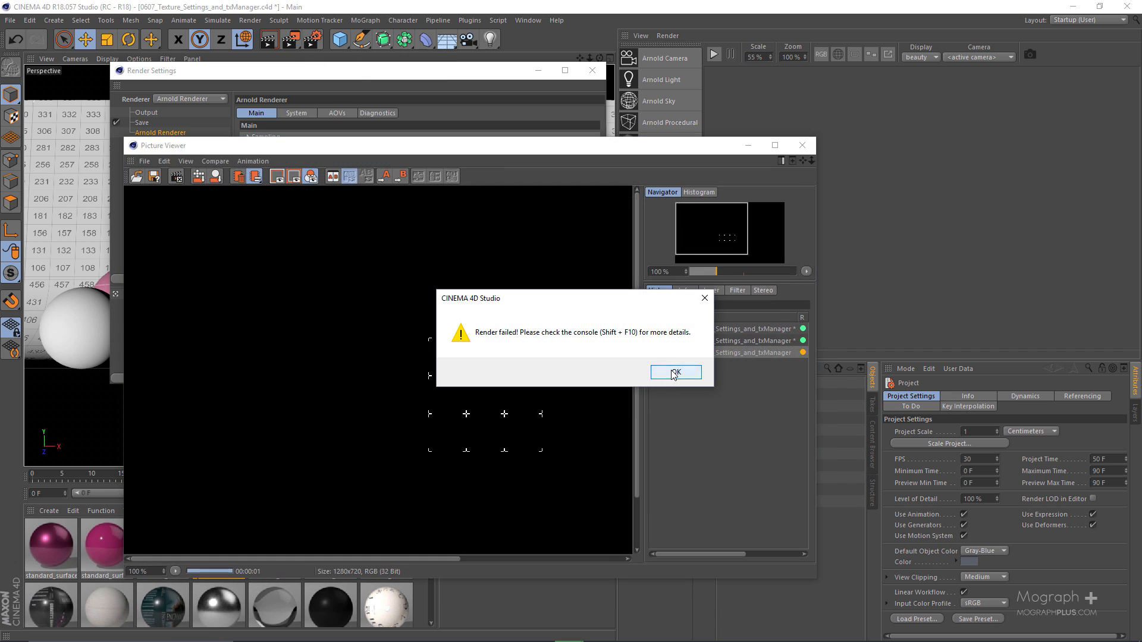
left_click(672, 371)
left_click_drag(604, 144, 697, 142)
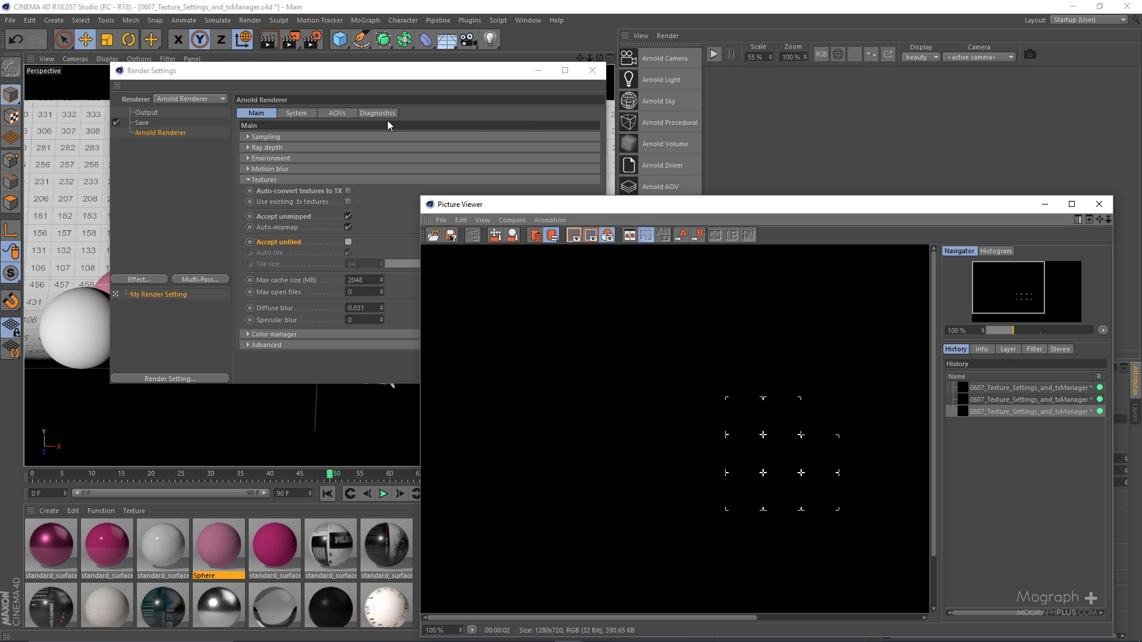
Test-render the scene with Abort on error disabled in the Arnold diagnostics, and restore the option after stopping the render
left_click(379, 113)
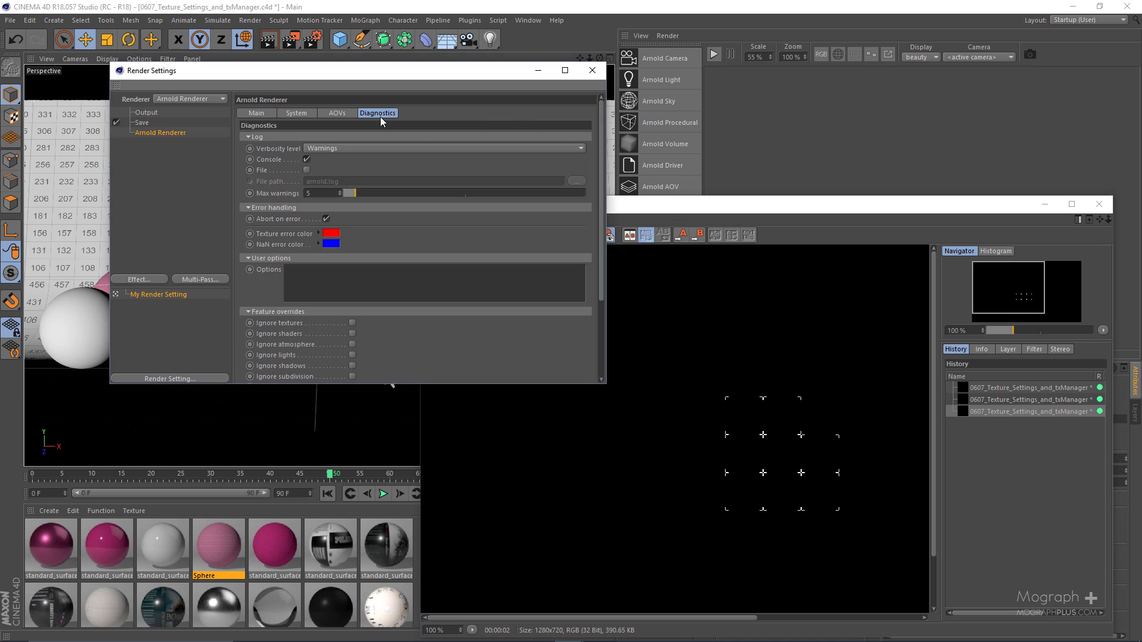
left_click(326, 219)
left_click(290, 39)
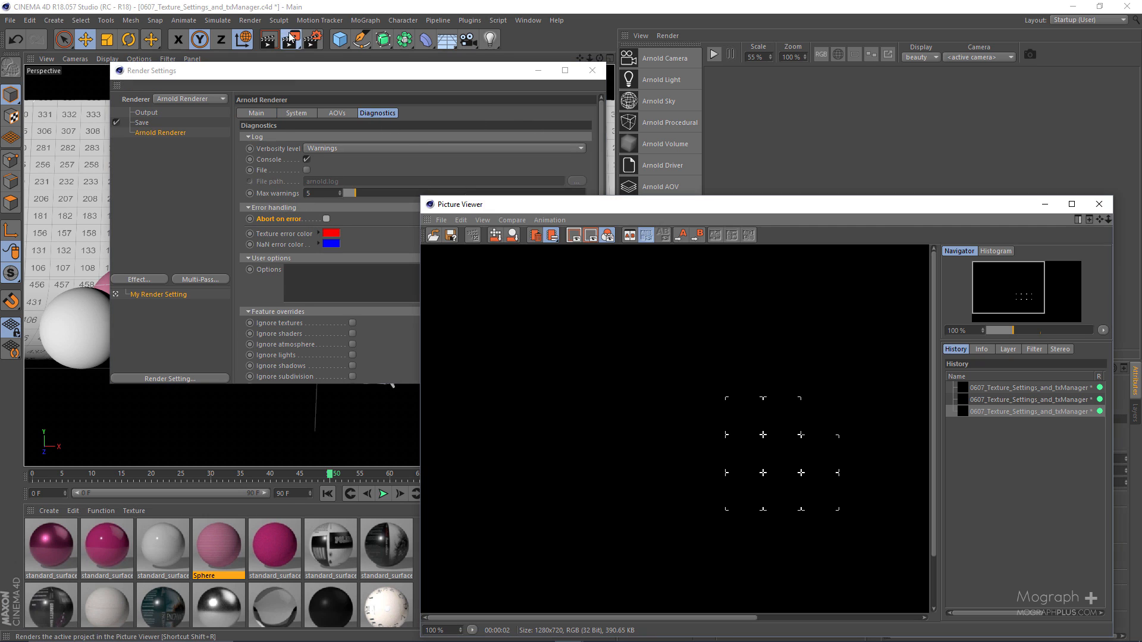
left_click_drag(678, 204, 460, 116)
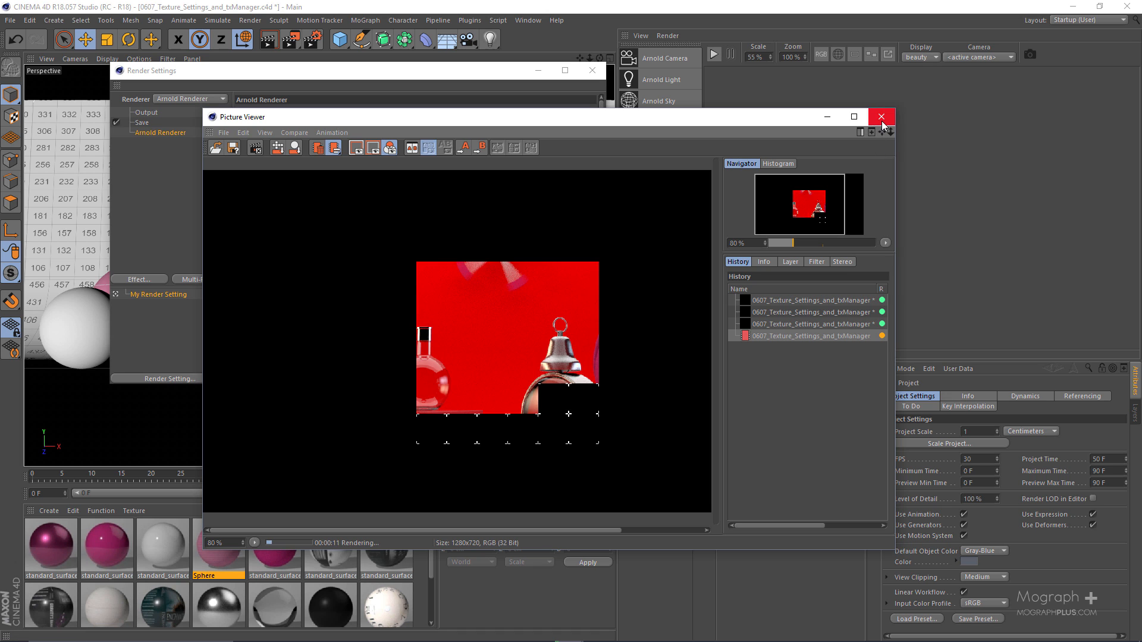
left_click(881, 118)
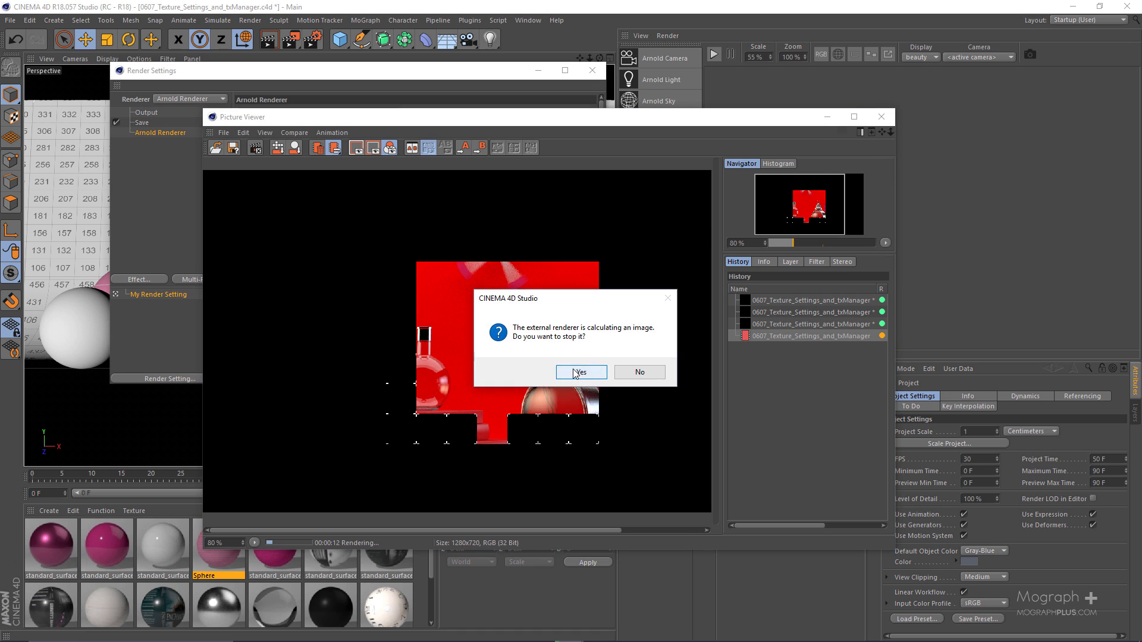
left_click(582, 373)
left_click(327, 219)
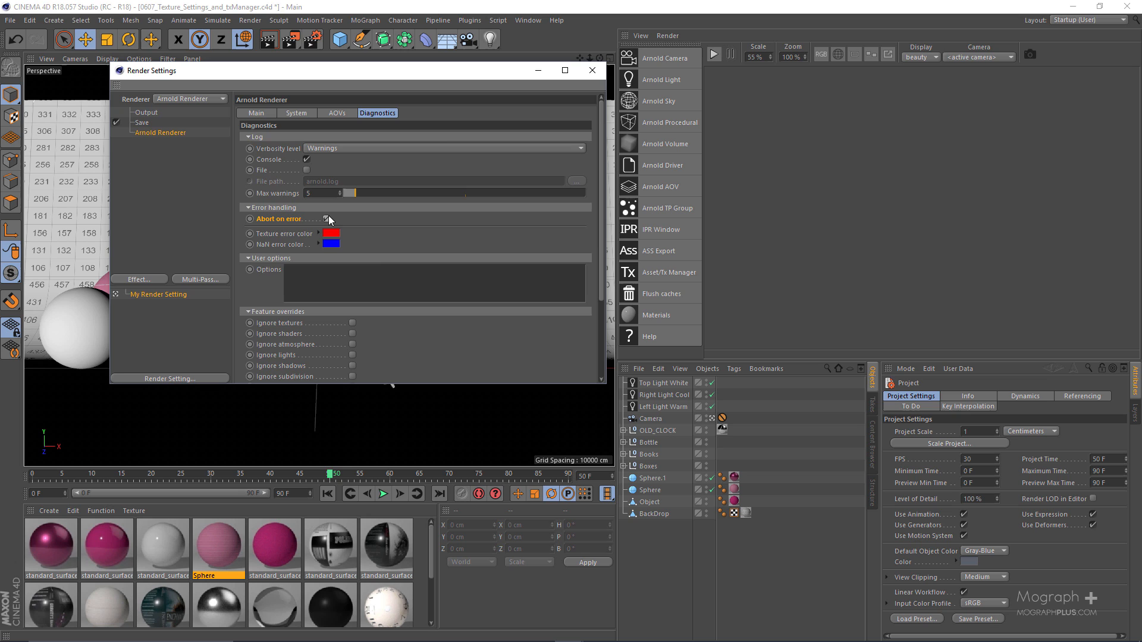
Re-enable Accept untiled in the Arnold texture settings, with Auto-tile on and a tile size of 64
left_click(257, 113)
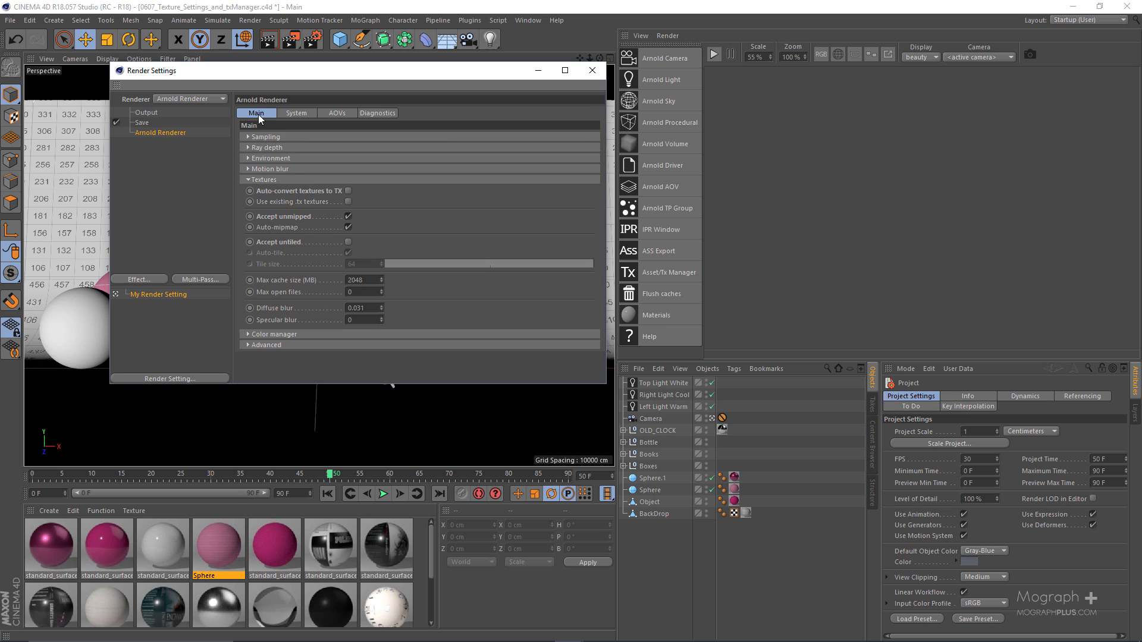
left_click(348, 242)
left_click(349, 253)
left_click_drag(448, 263, 610, 266)
Inspect the image file assigned to the standard_surface_02 material's image shader in the Arnold Shader Network Editor
double_click(384, 540)
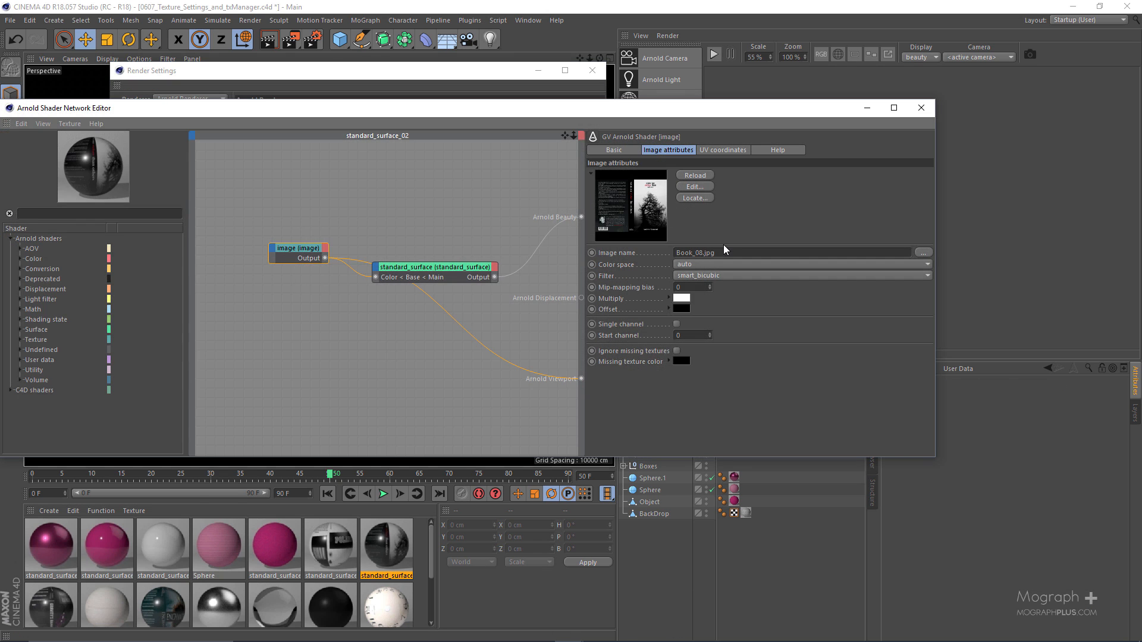
double_click(725, 249)
left_click(922, 108)
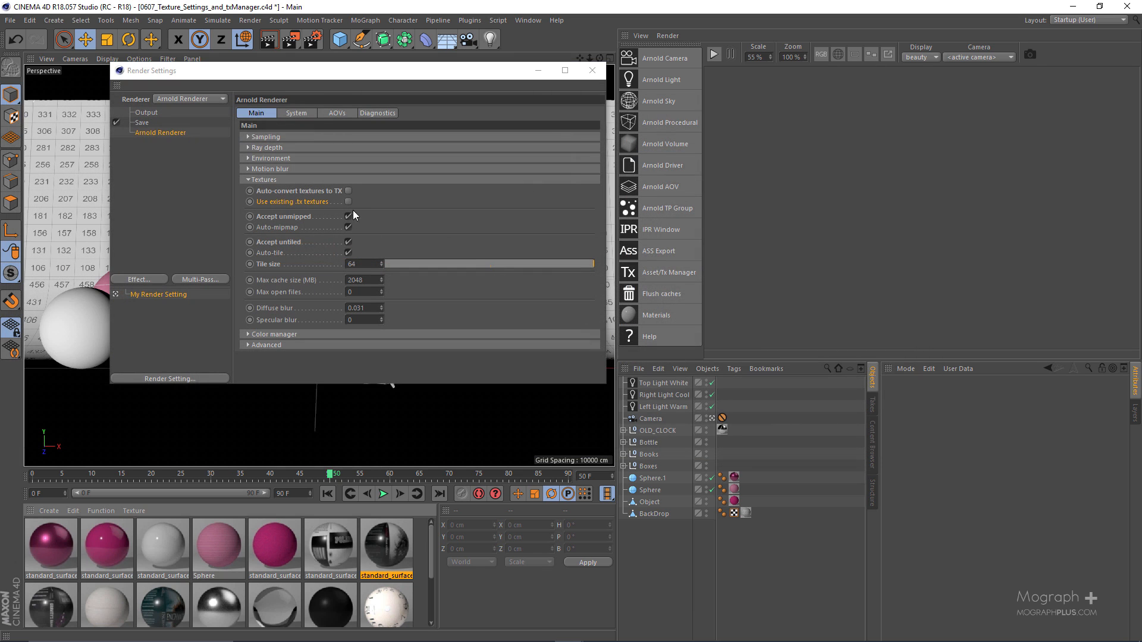
Keep Use existing .tx textures disabled and open the Asset/Tx Manager, arranging it below the render settings window
left_click(348, 202)
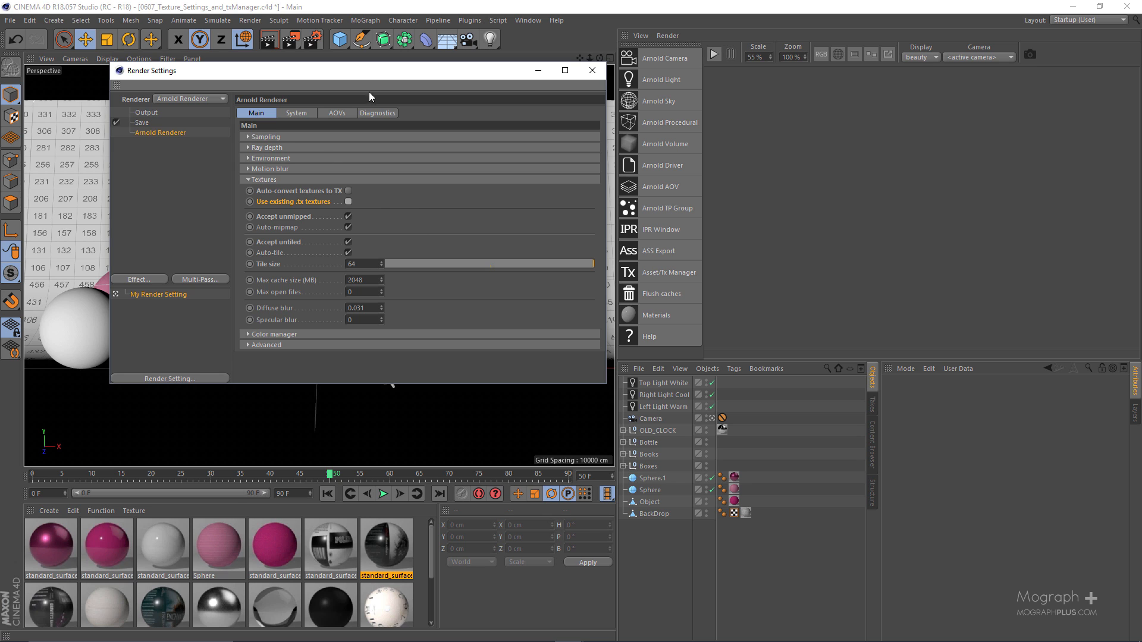
left_click_drag(376, 79, 337, 72)
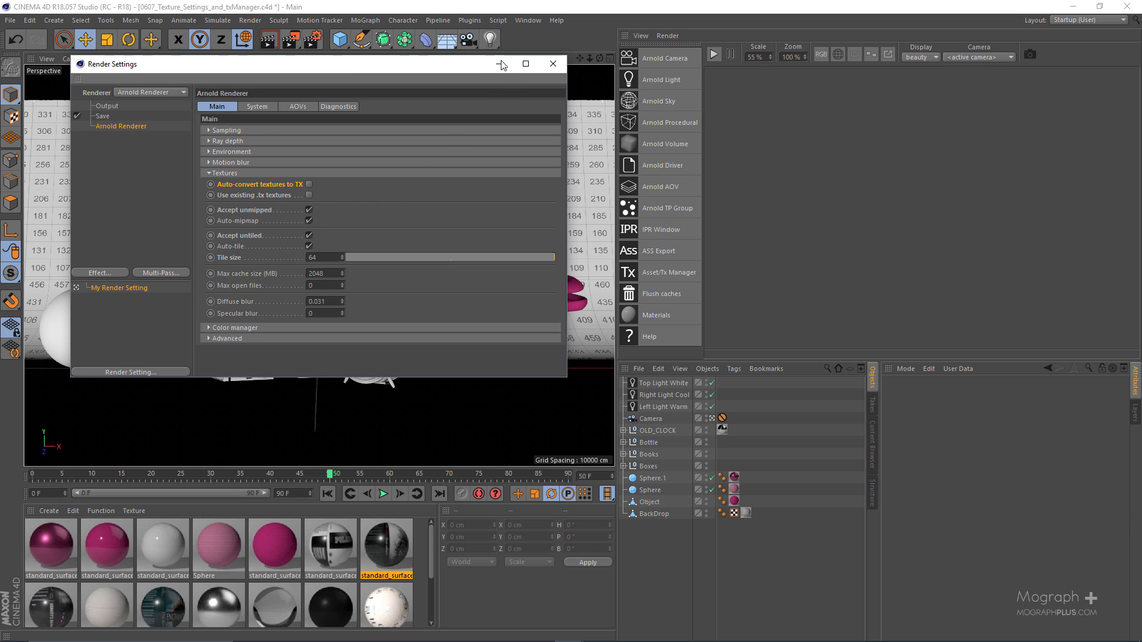
left_click(470, 20)
mouse_move(480, 55)
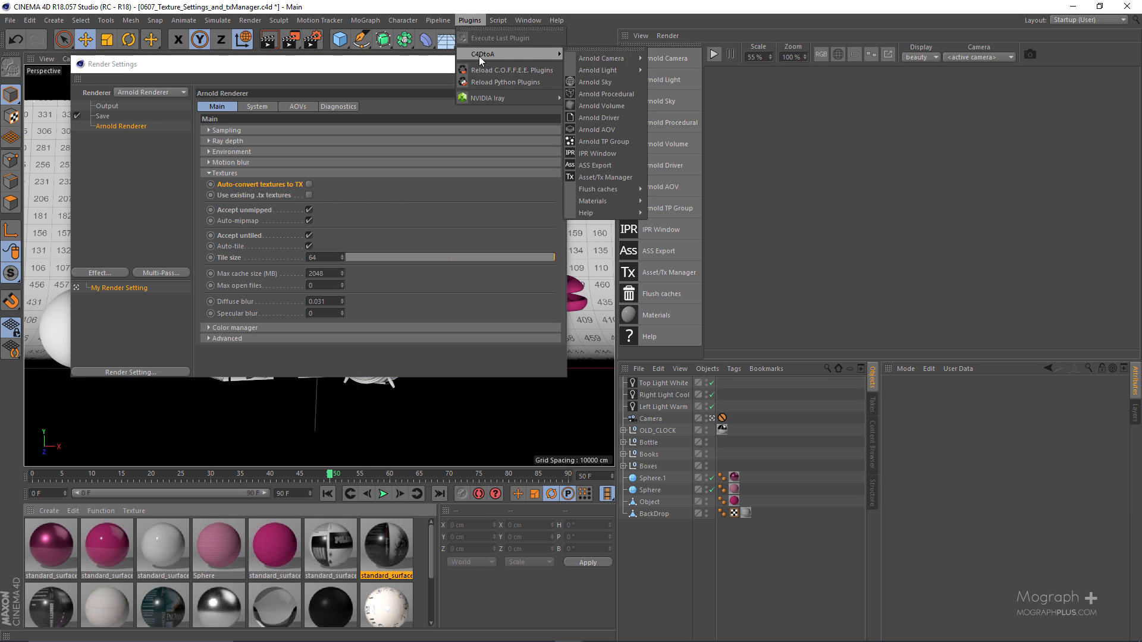
left_click(624, 176)
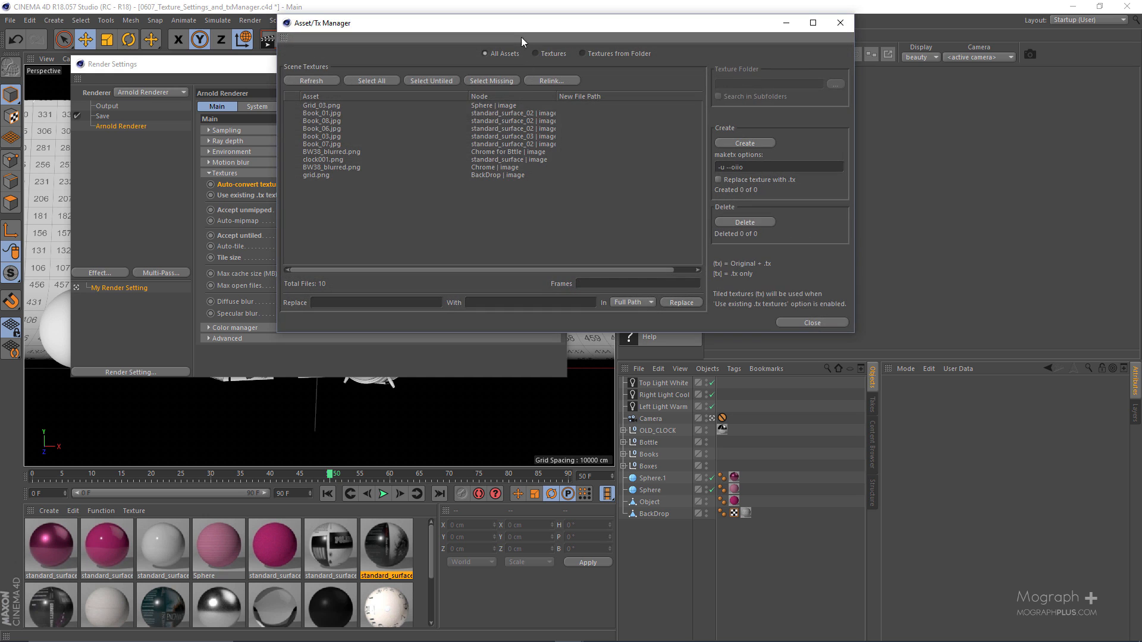
left_click_drag(522, 26, 338, 337)
left_click_drag(351, 64, 389, 26)
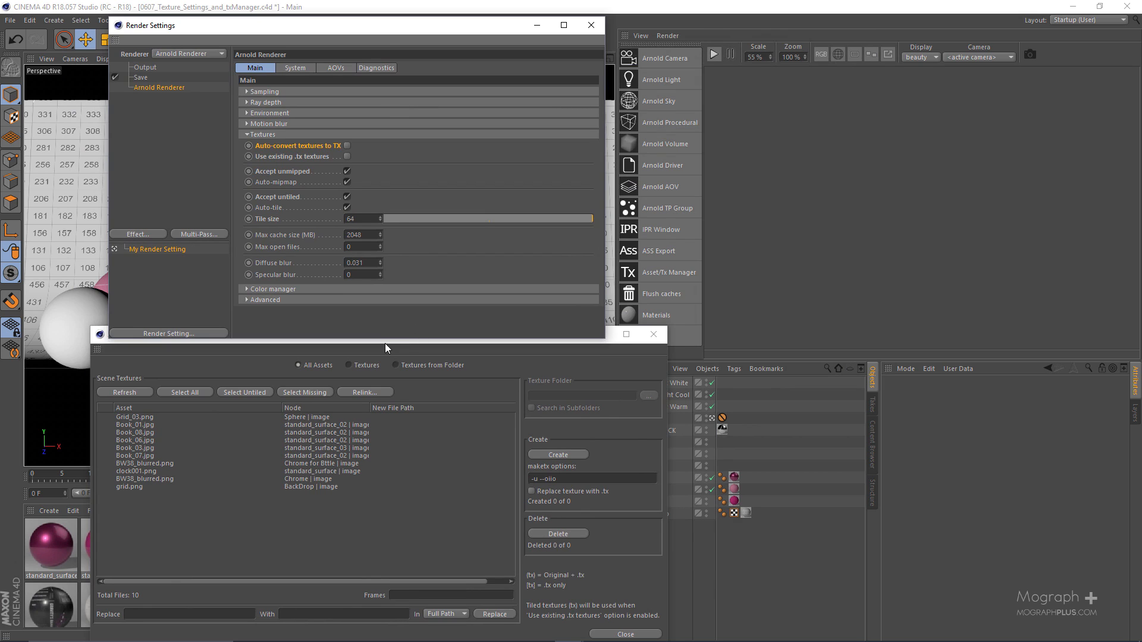
left_click_drag(384, 342, 393, 297)
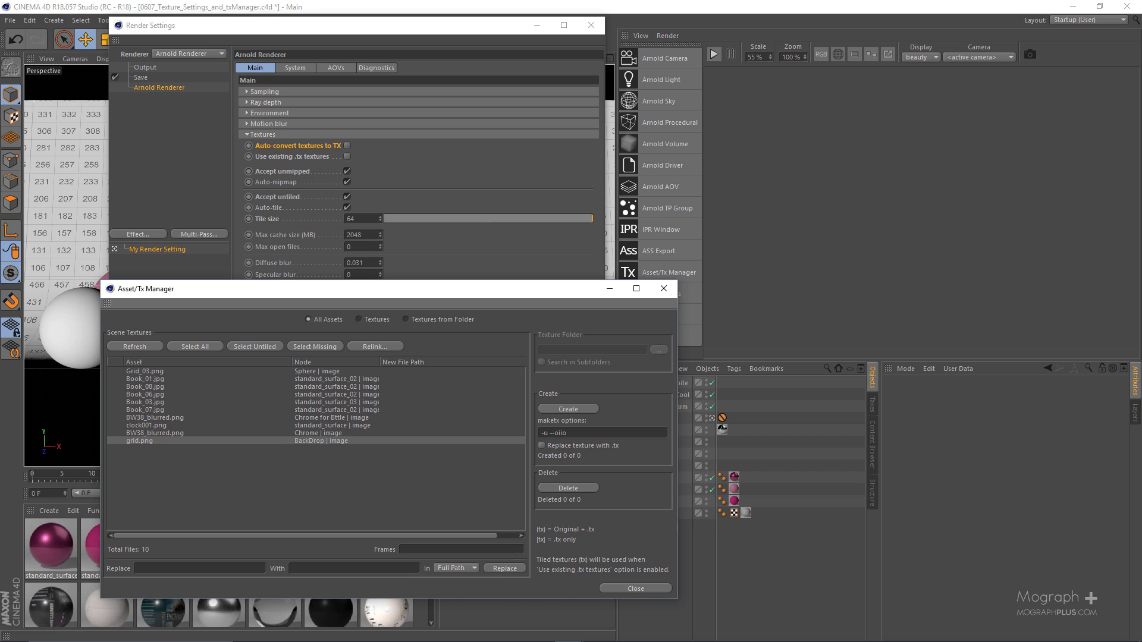
Examine the texture files in the project's tex folder in File Explorer and return to Cinema 4D
left_click_drag(1141, 221, 434, 135)
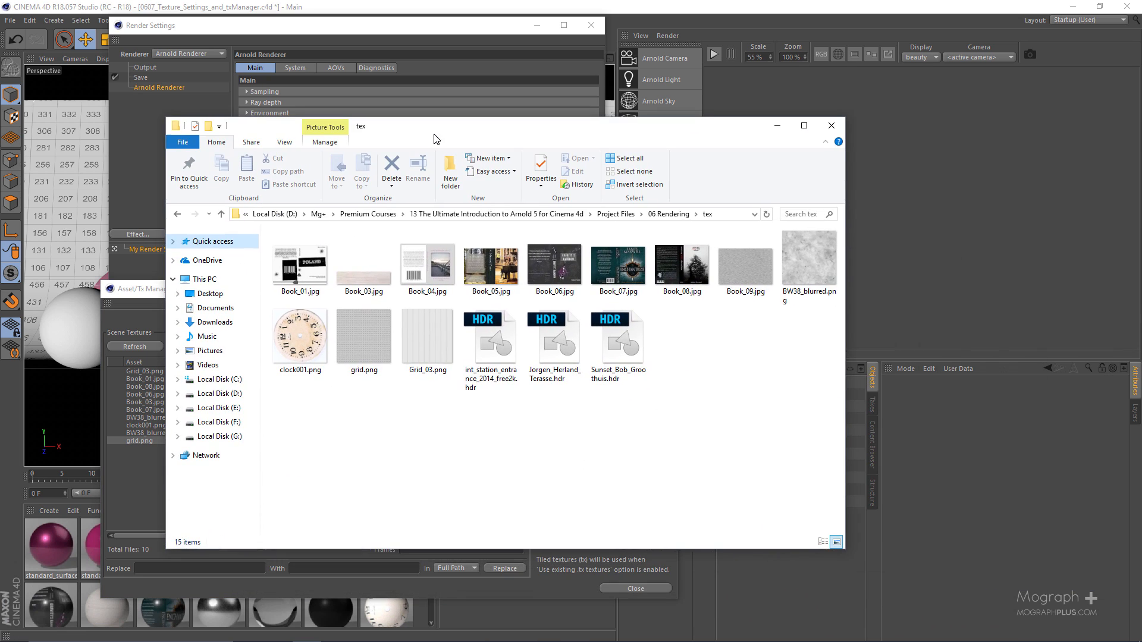
double_click(434, 138)
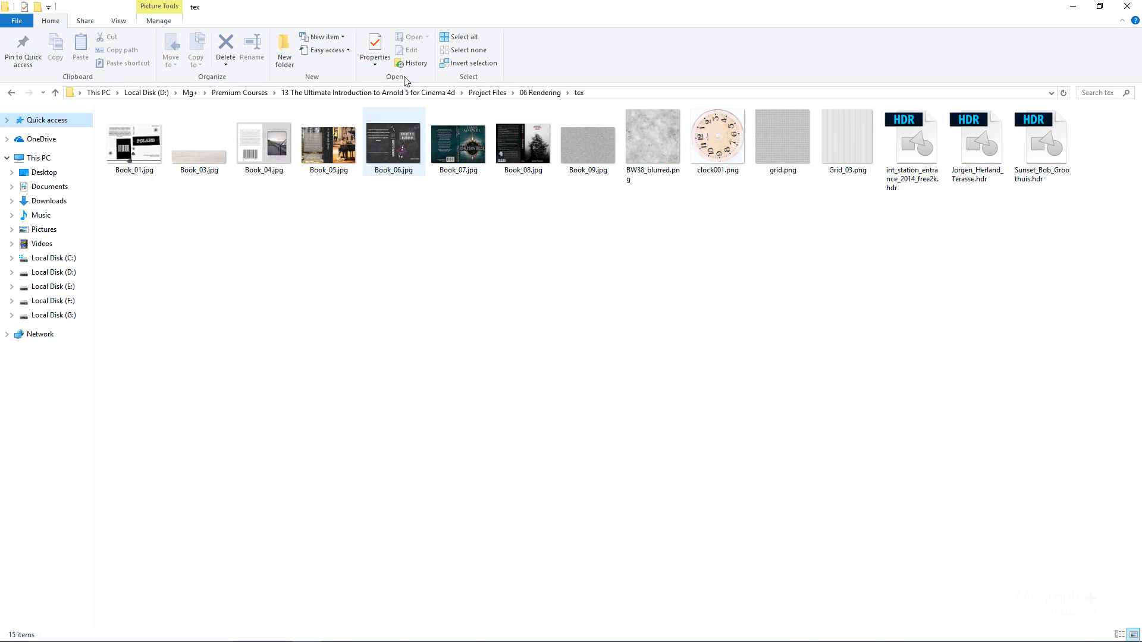
double_click(463, 16)
mouse_move(1141, 140)
left_mouse_down()
mouse_move(1141, 126)
mouse_move(855, 124)
mouse_move(1141, 126)
left_mouse_up()
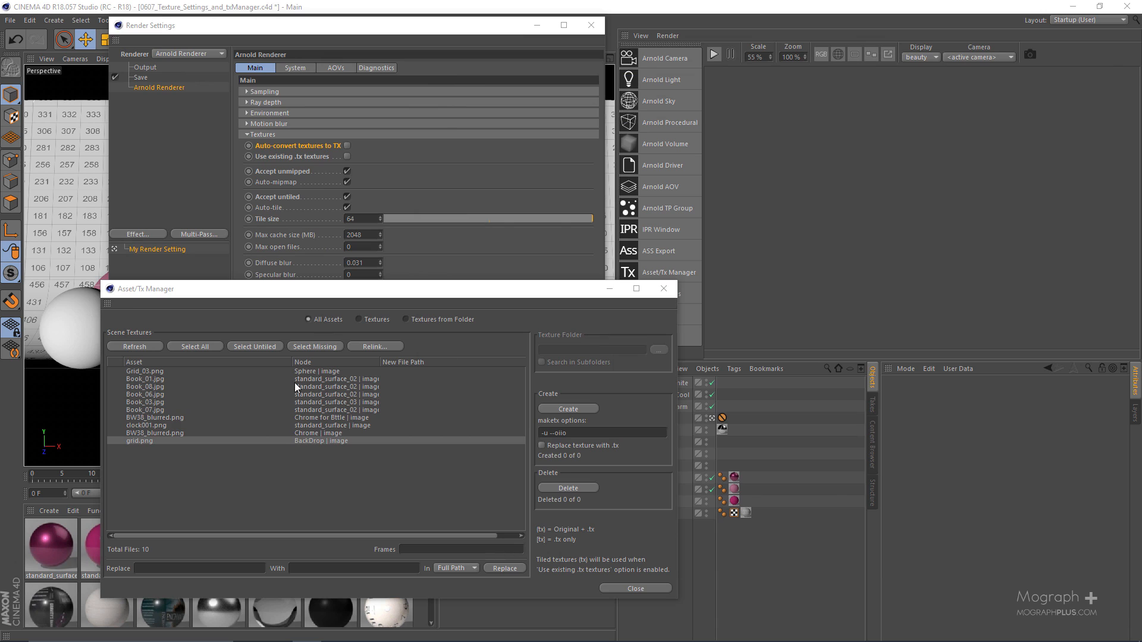
left_click(159, 373)
left_click(155, 440, "shift")
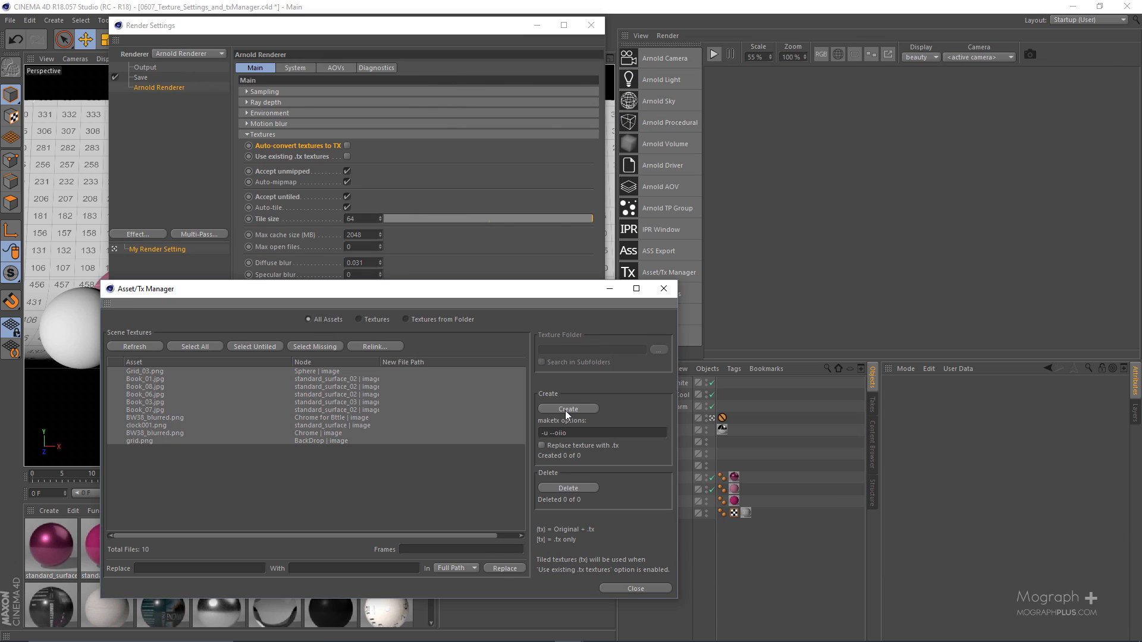
left_click(340, 464)
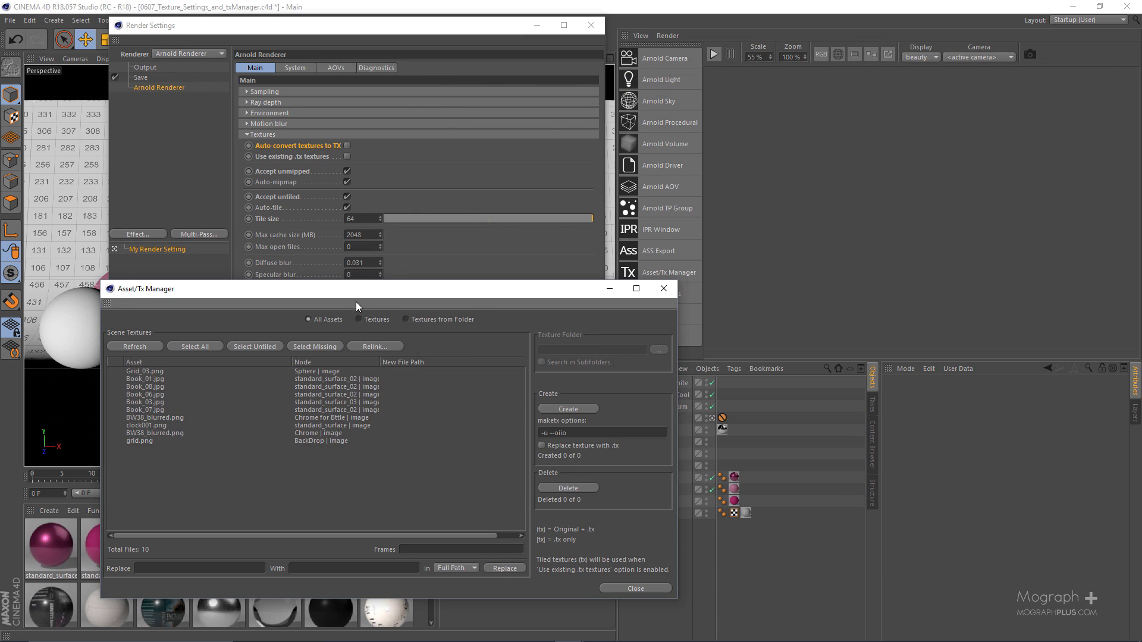
Enable Auto-convert textures to TX and start a Picture Viewer render of the scene, closing the viewer once rendering is underway
left_click_drag(356, 290, 332, 411)
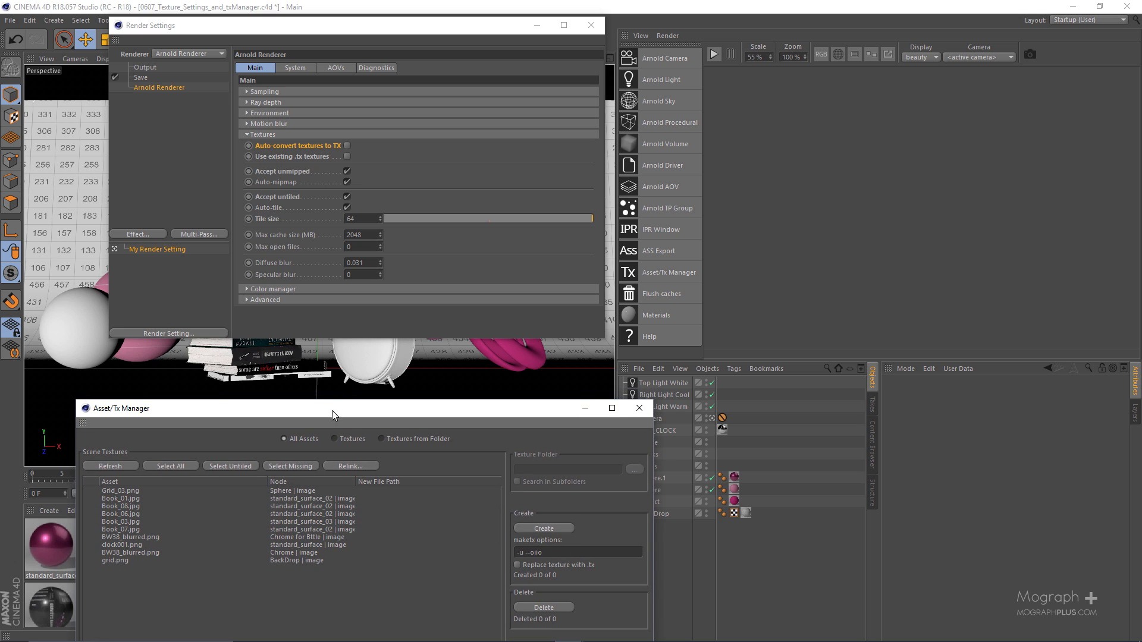
left_click(347, 146)
left_click_drag(425, 28, 426, 75)
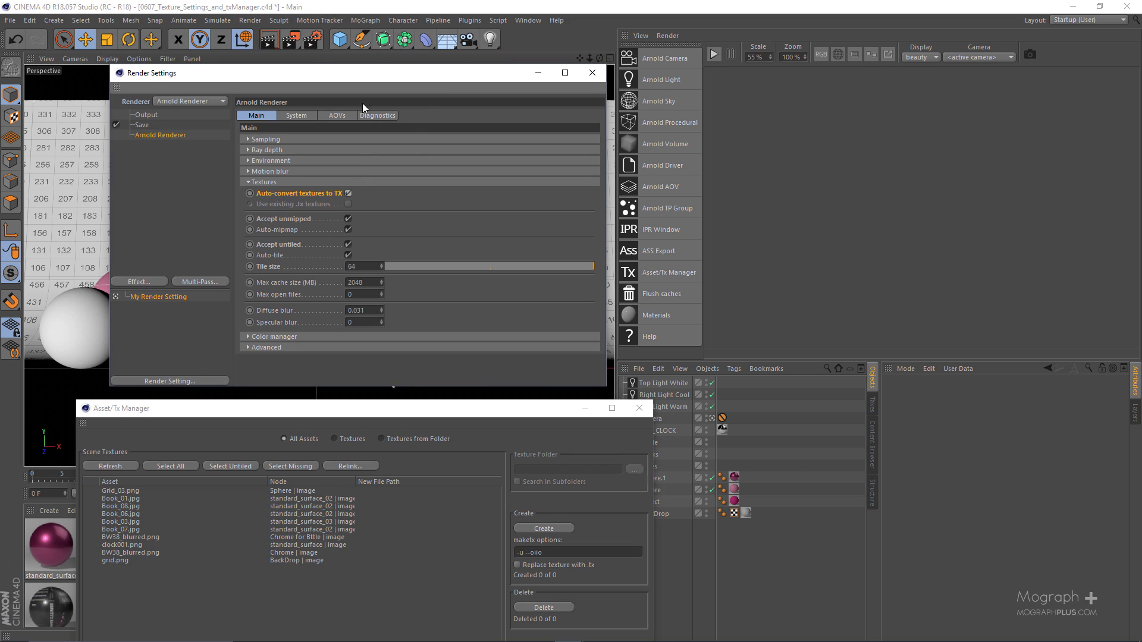
left_click(291, 40)
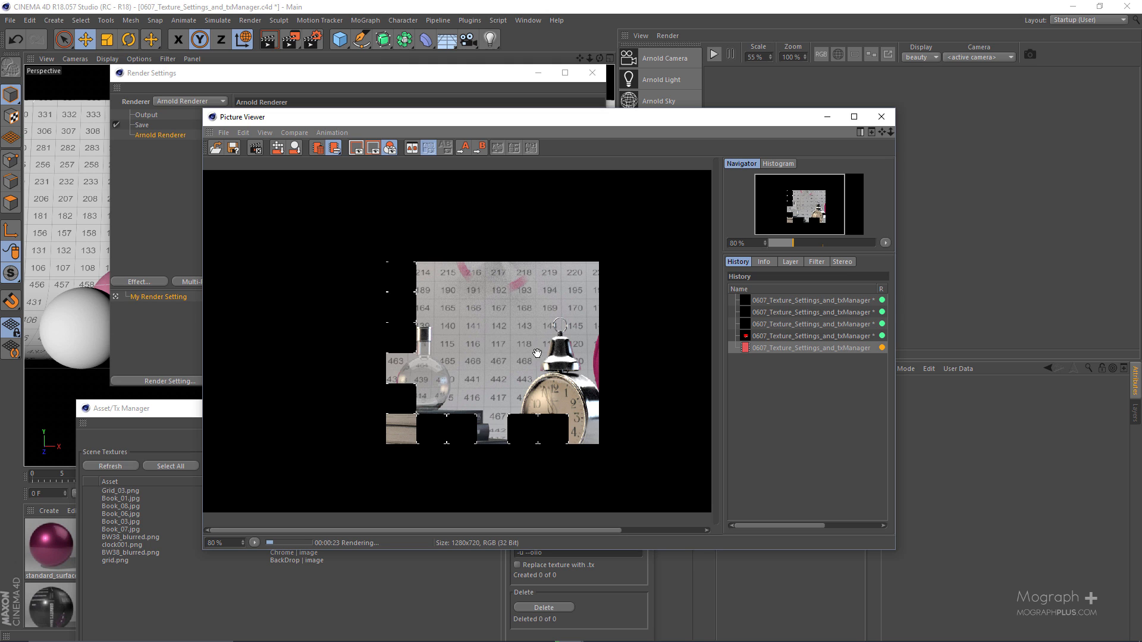
left_click(881, 116)
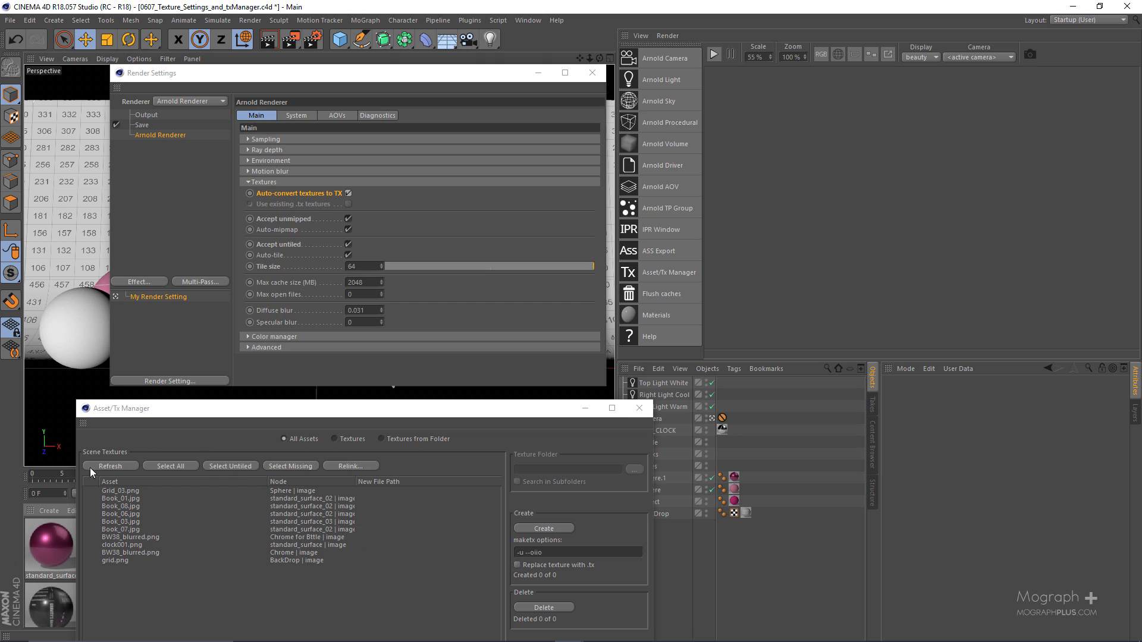
Refresh the scene texture list in the Asset/Tx Manager and arrange its window to show the full list below the Auto-convert option
left_click(102, 469)
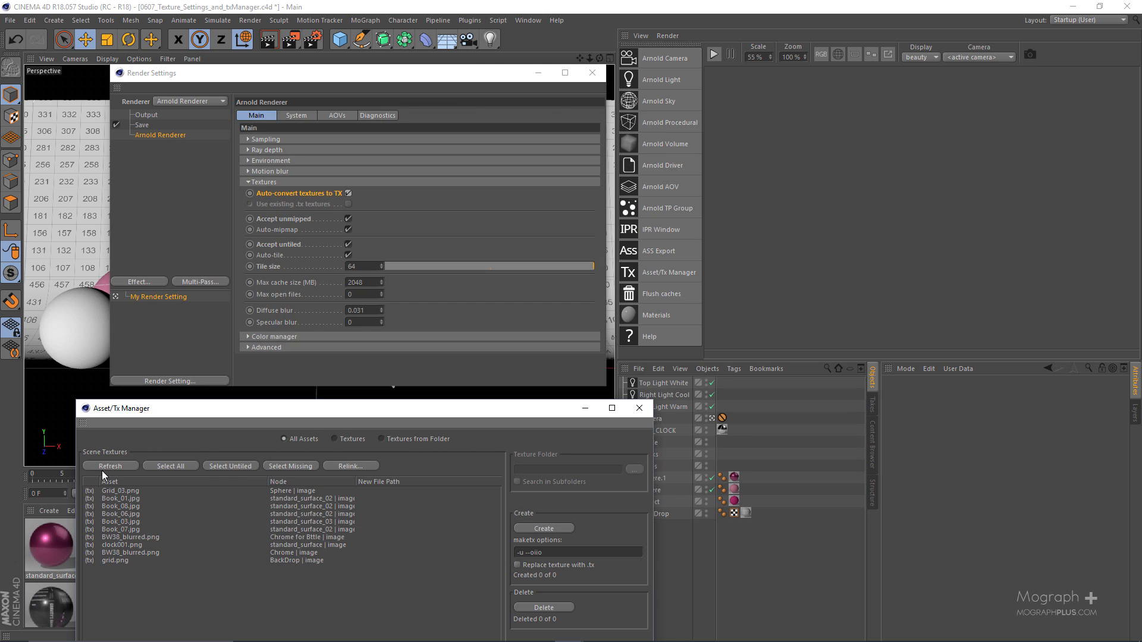
left_click_drag(212, 414, 287, 243)
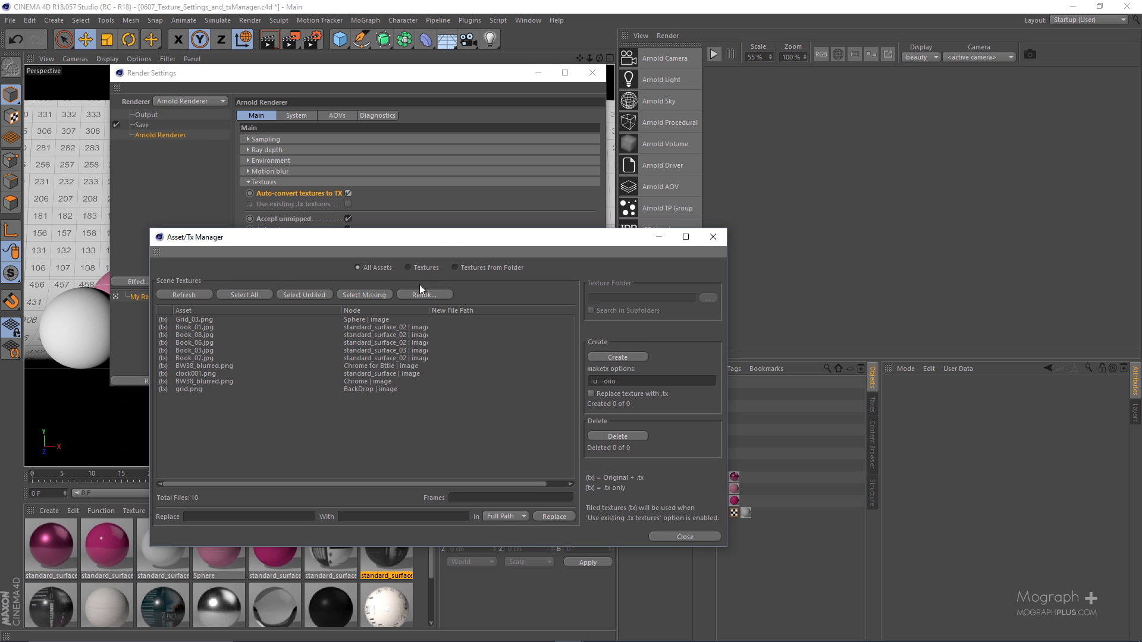
left_click_drag(445, 239, 419, 292)
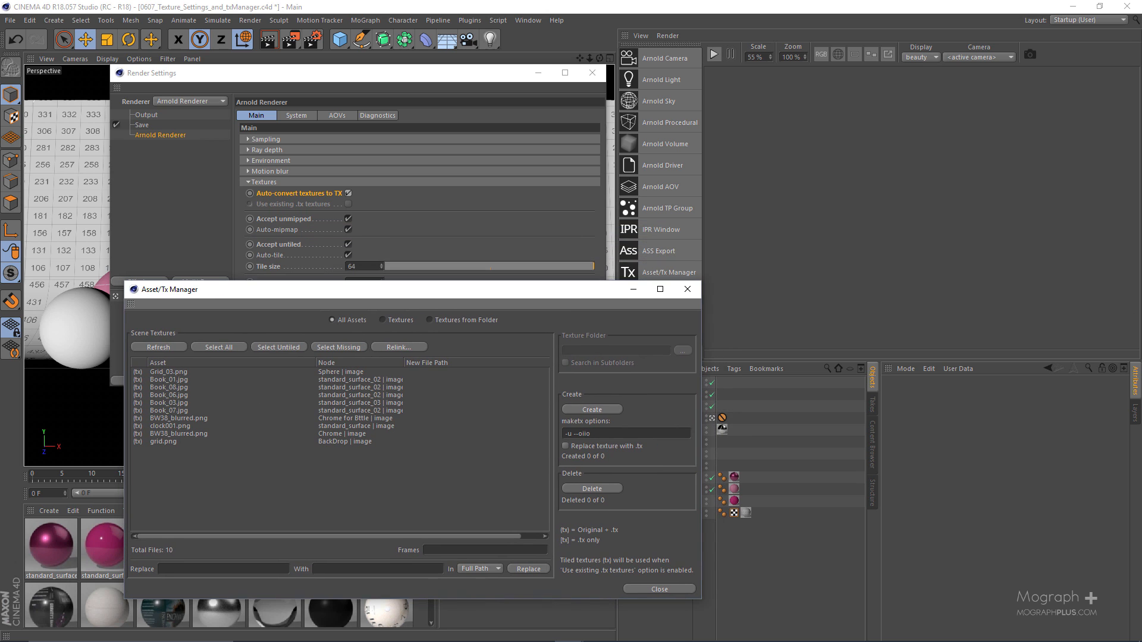
Examine the .tx files beside the original images in the project's tex folder in File Explorer, and return to Cinema 4D
left_click_drag(1141, 146, 512, 146)
double_click(513, 146)
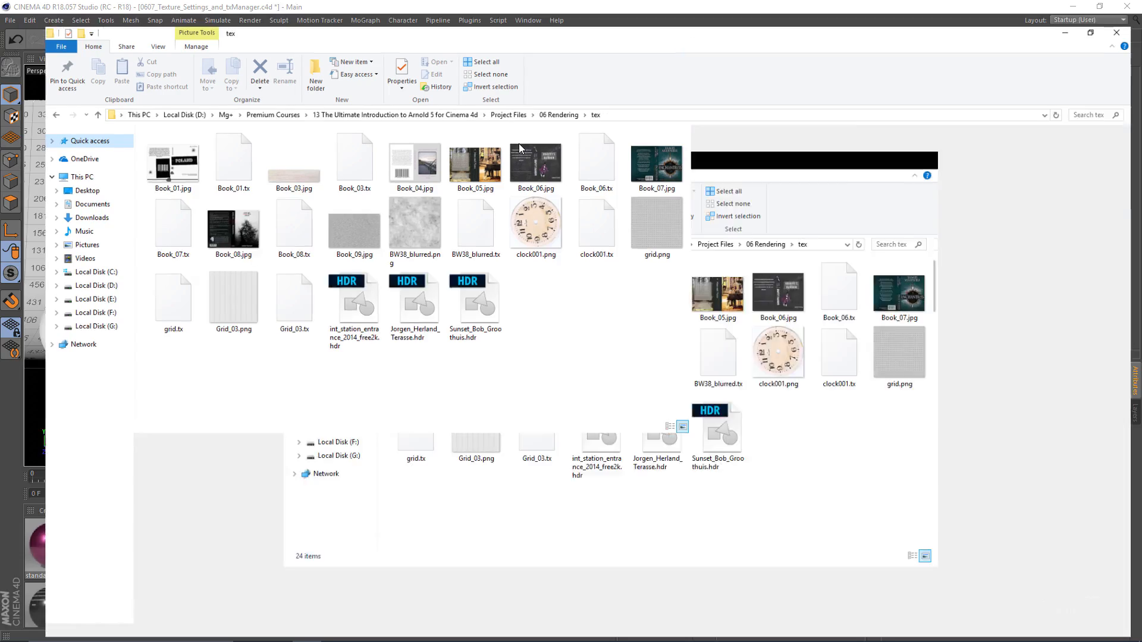
left_click(207, 158)
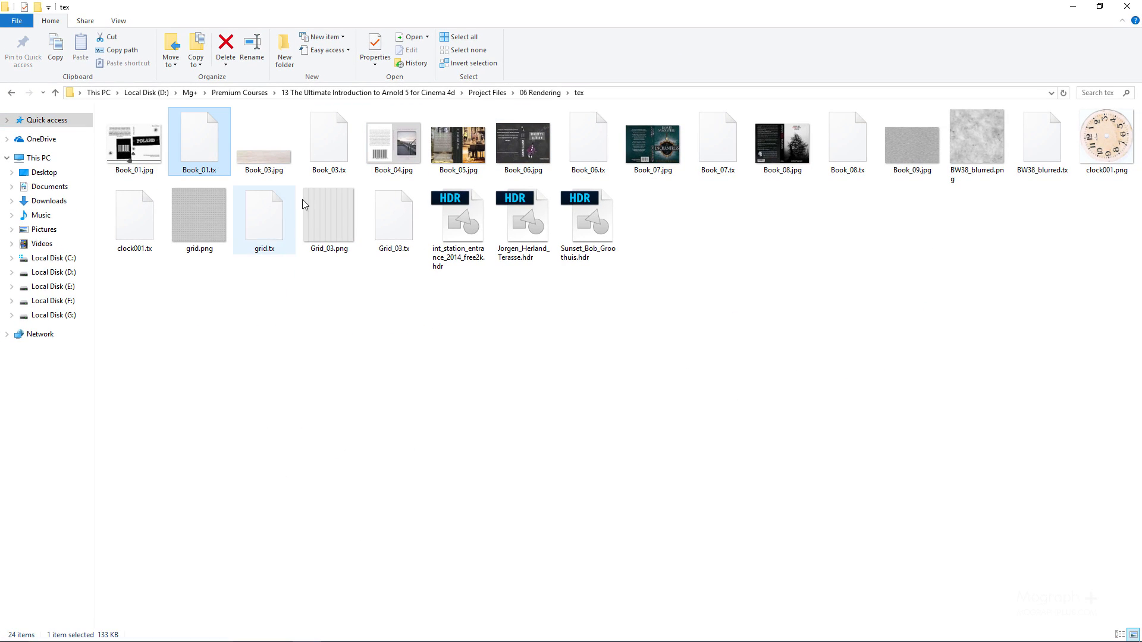
left_click(340, 155)
left_click(585, 148)
left_click(719, 168)
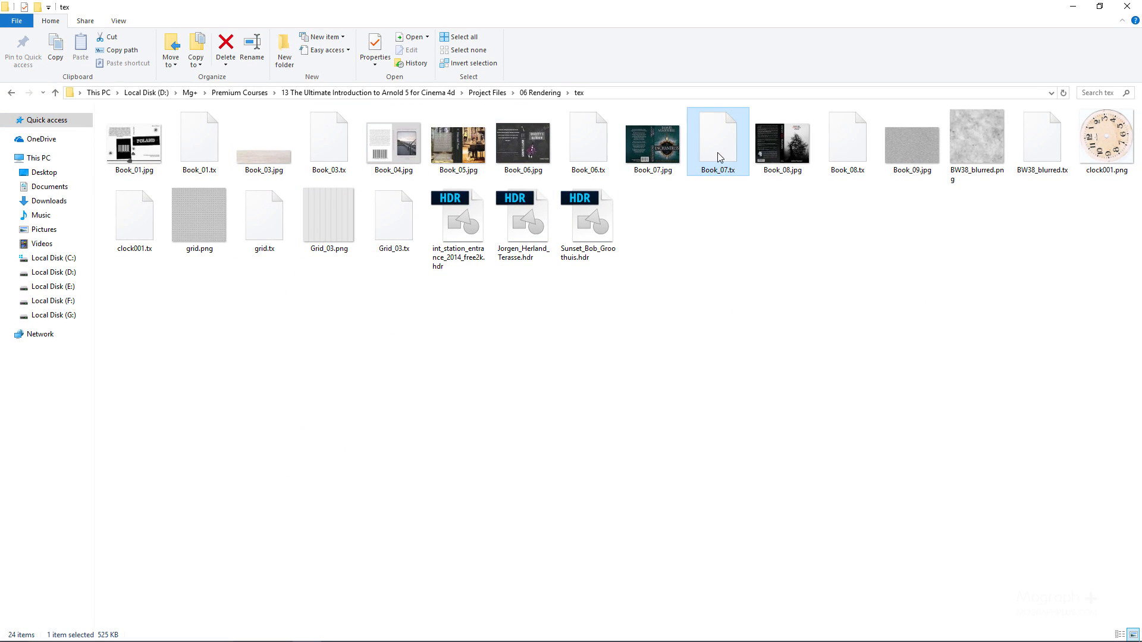
left_click(848, 154)
left_click(1038, 154)
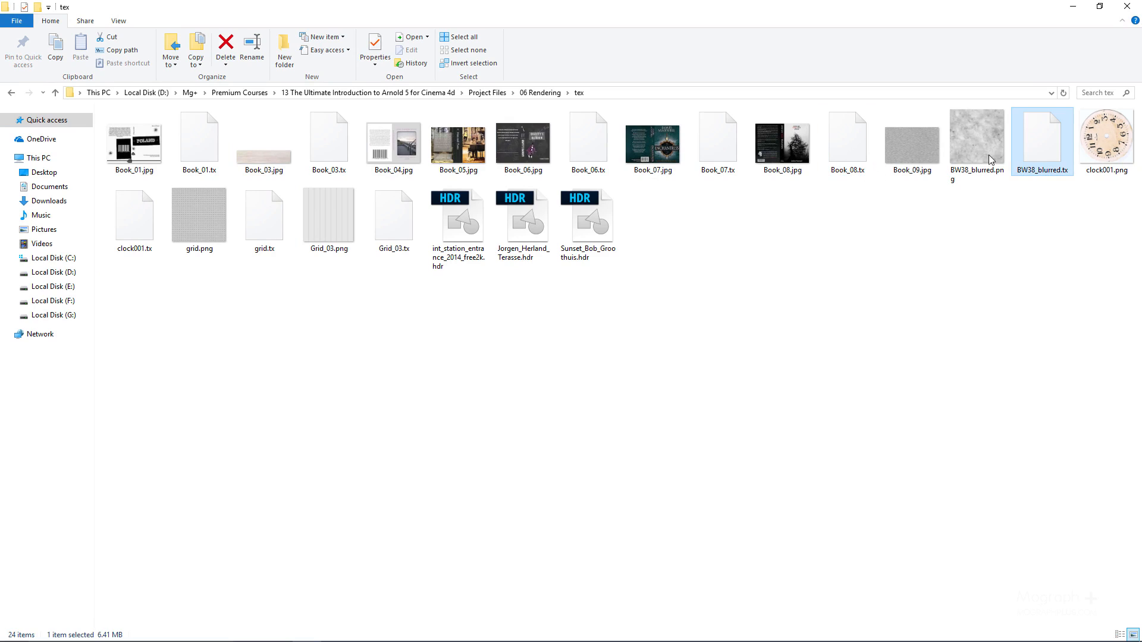
left_click(406, 240)
left_click(272, 229)
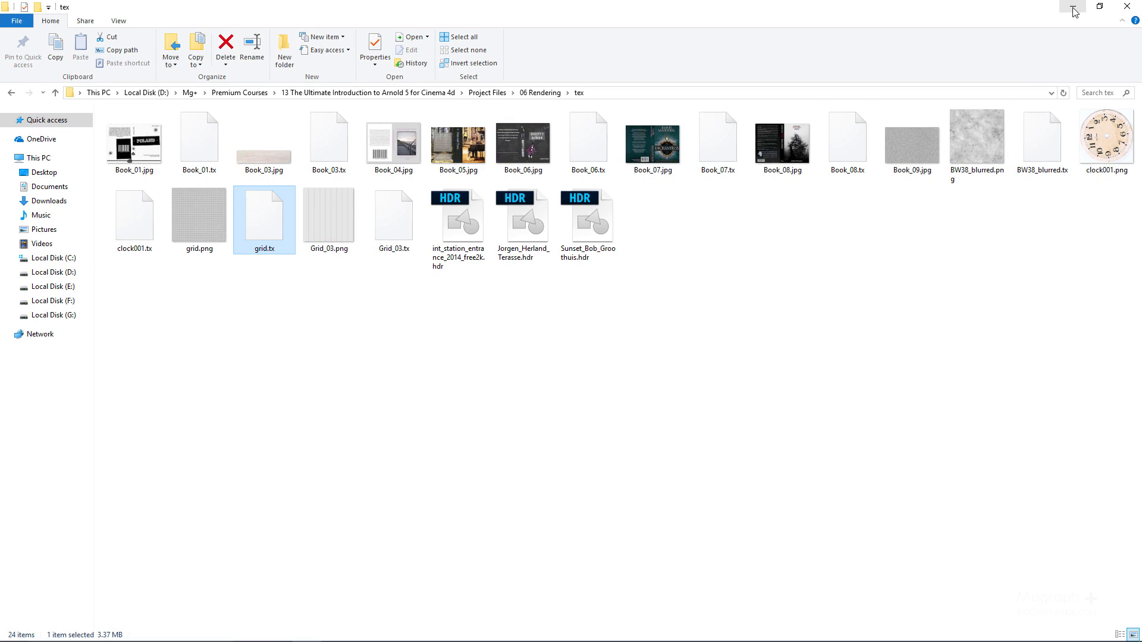
left_click(1128, 7)
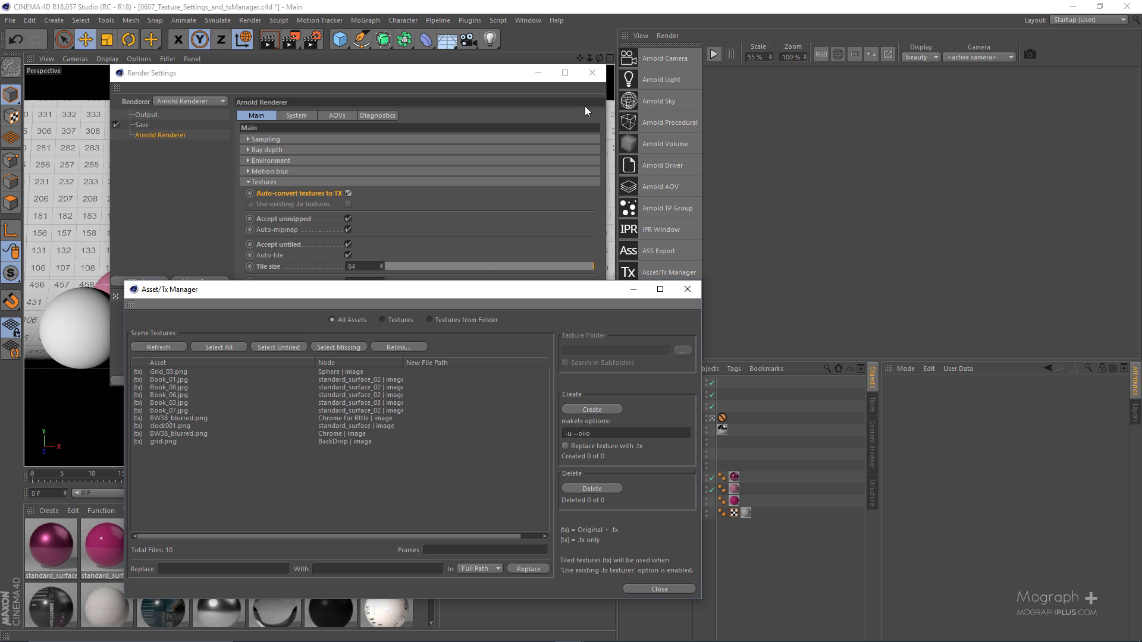
Close the Asset/Tx Manager, switch from Auto-convert textures to TX to Use existing .tx textures, and test-render in the Picture Viewer
left_click(687, 290)
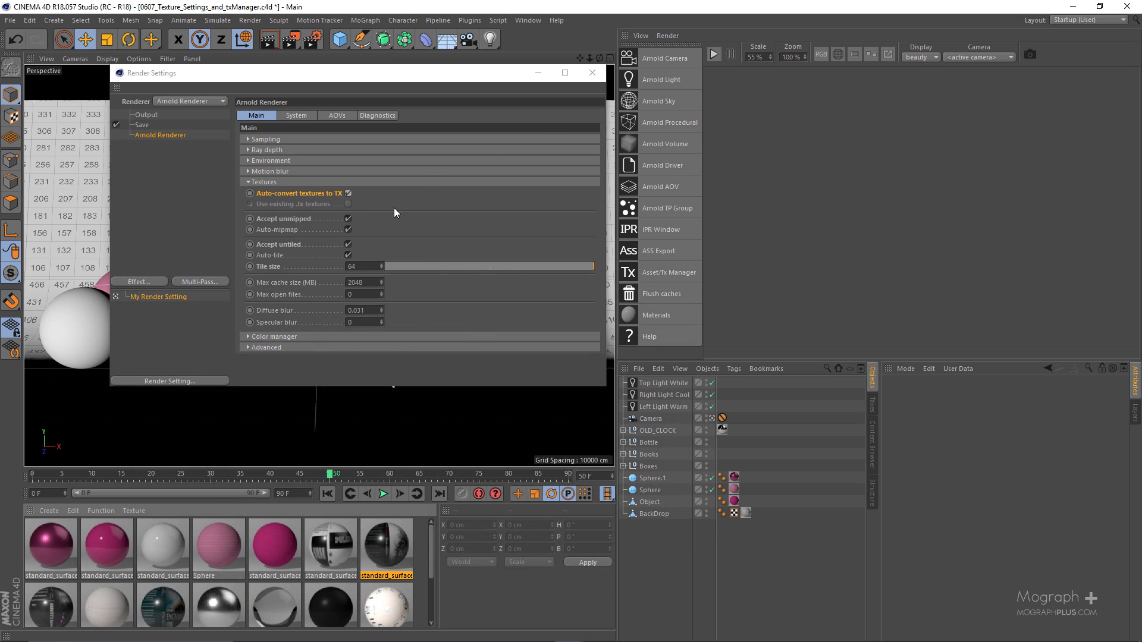
left_click(350, 193)
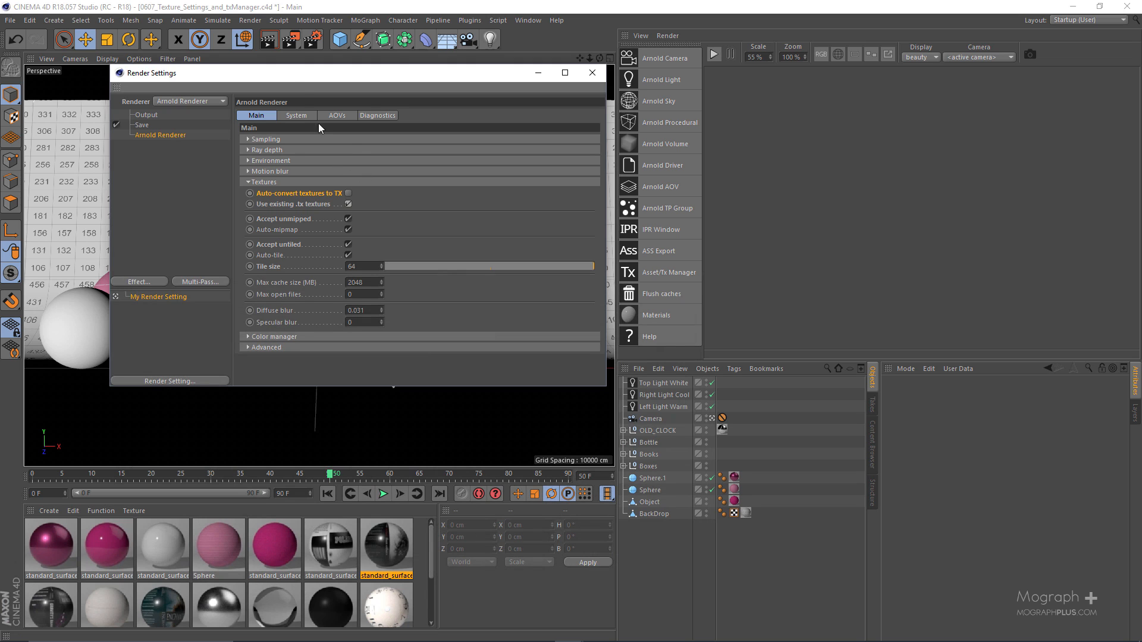
left_click(290, 39)
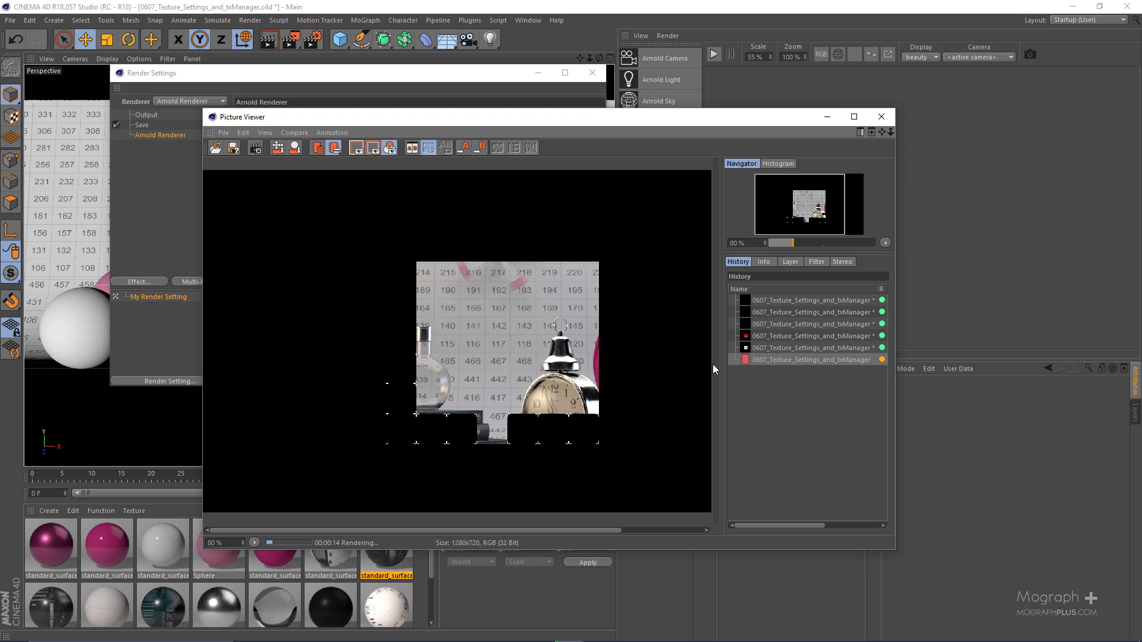
left_click(881, 116)
left_click(580, 372)
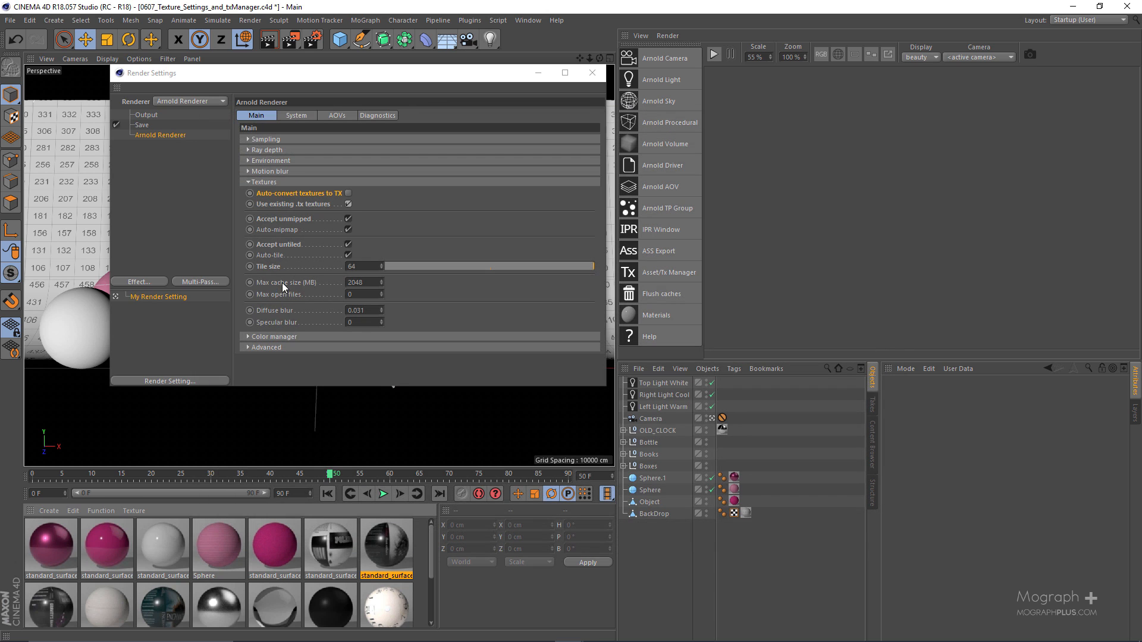
Review the Max cache size setting and open the Max open files value for editing in the Arnold texture settings
left_click(282, 283)
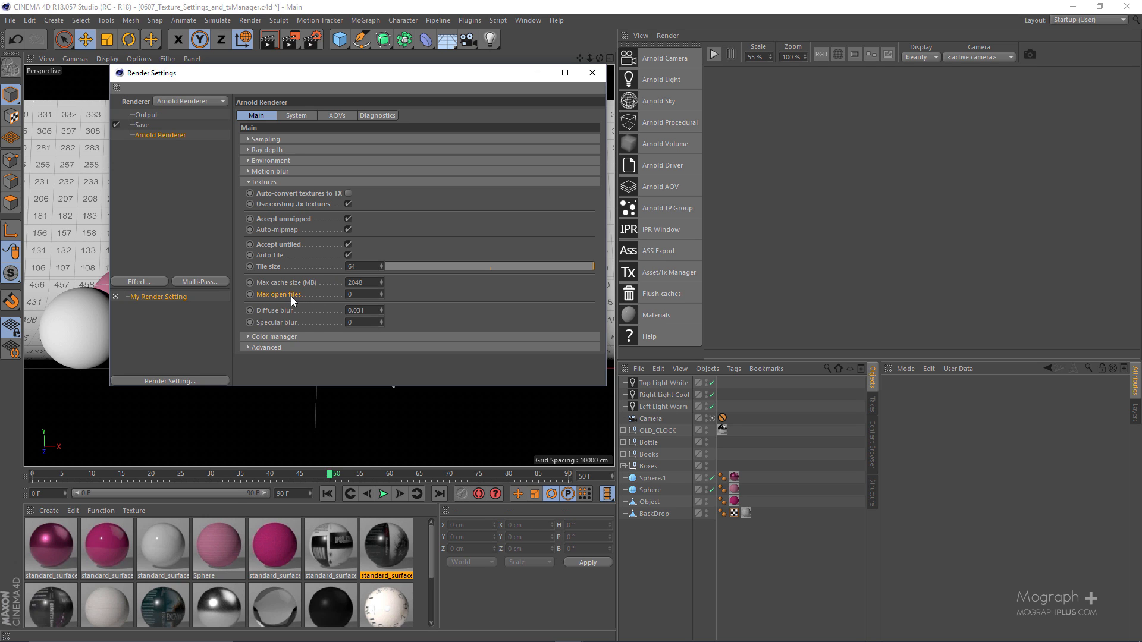
double_click(366, 295)
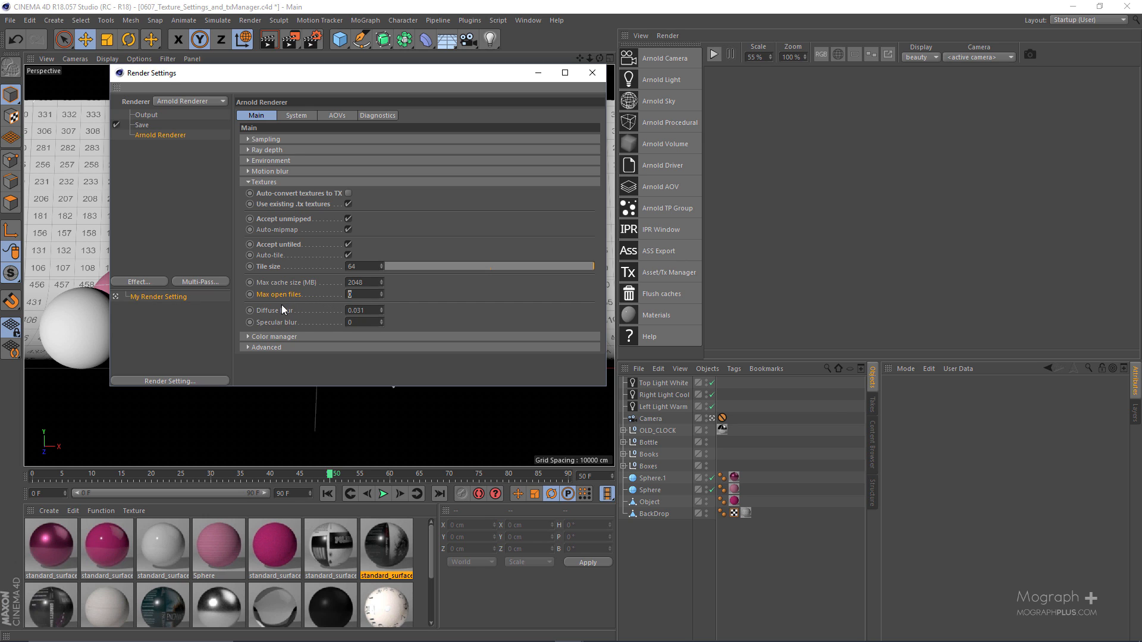